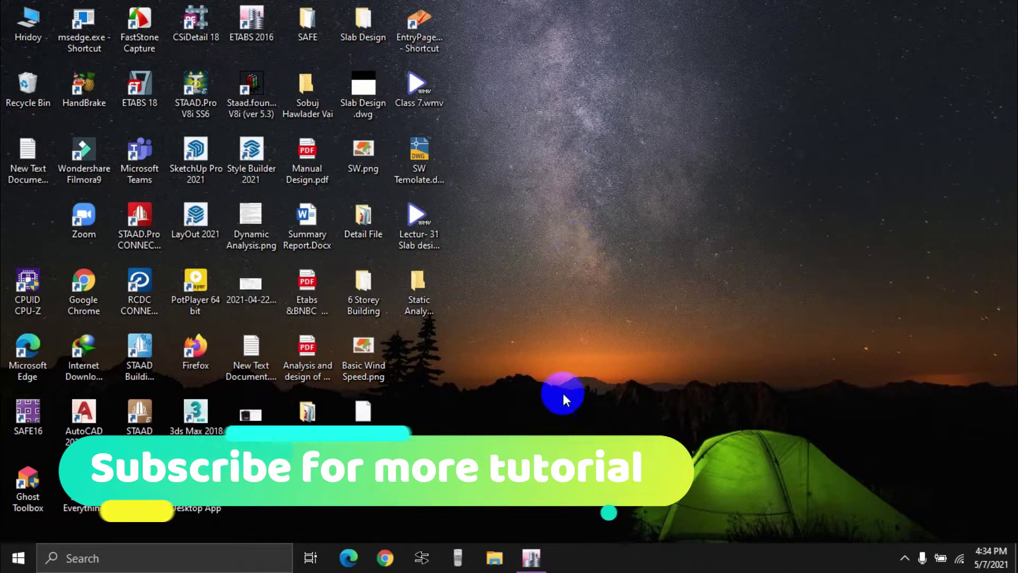
- Switch to ETABS and look over the building model's plan and 3-D views
{"action": "left_click", "coordinate": [531, 554]}
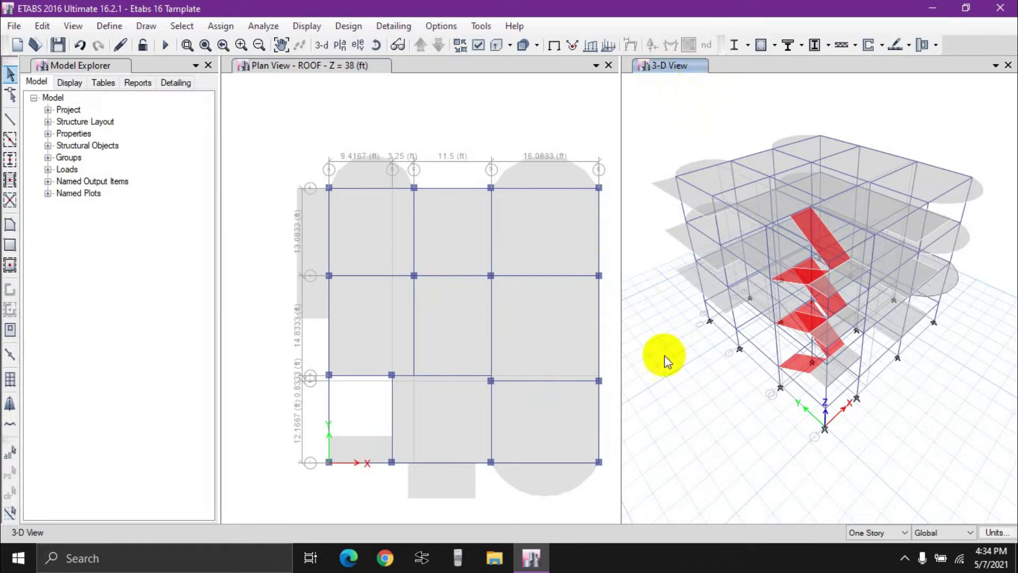
{"action": "scroll", "coordinate": [779, 258], "scroll_direction": "down", "scroll_amount": 5}
{"action": "scroll", "coordinate": [778, 259], "scroll_direction": "up", "scroll_amount": 5}
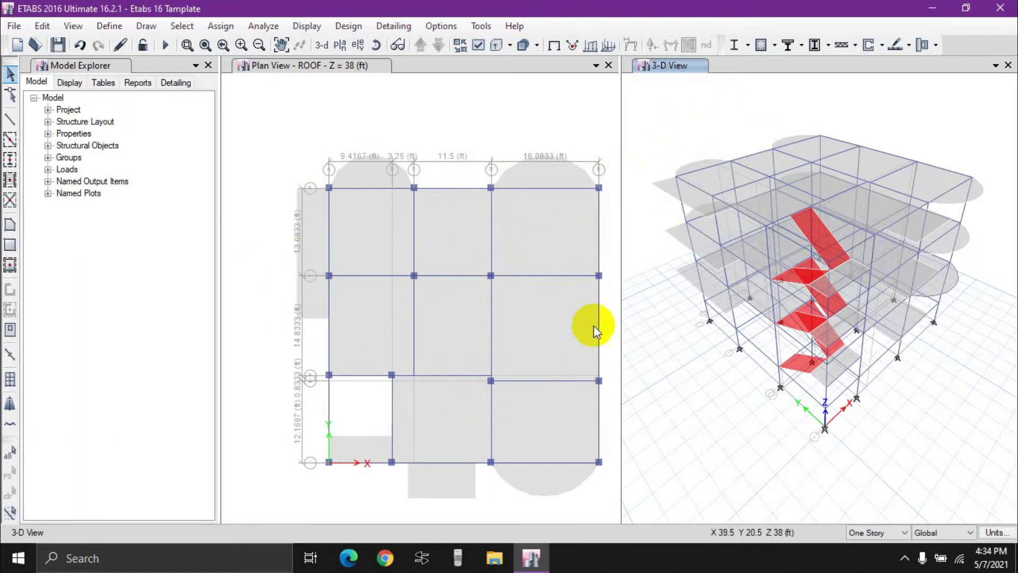
{"action": "middle_click_drag", "start_coordinate": [593, 325], "coordinate": [563, 277]}
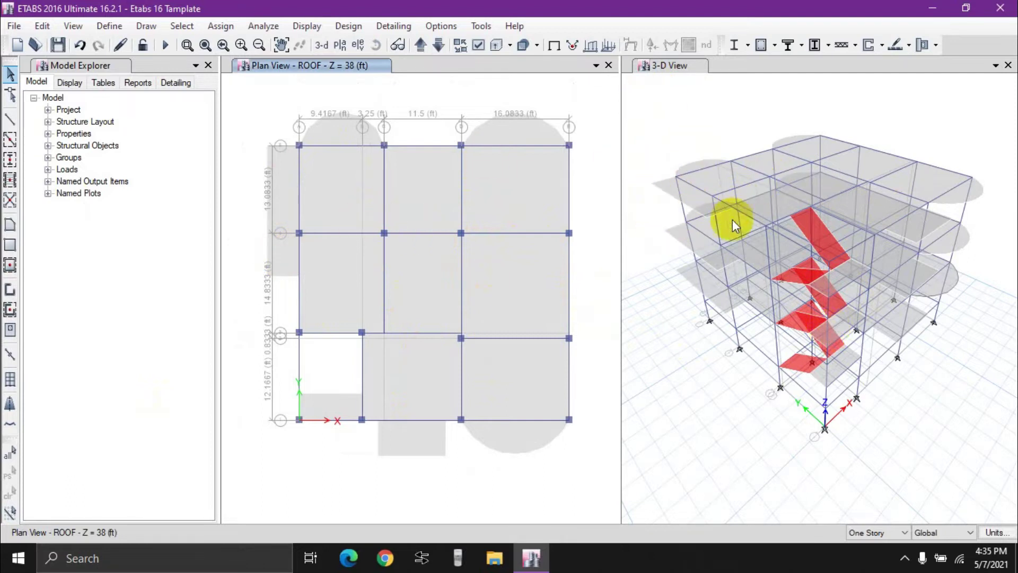
- With the 3-D view active, select all objects of type Floors in the model
{"action": "left_click", "coordinate": [649, 74]}
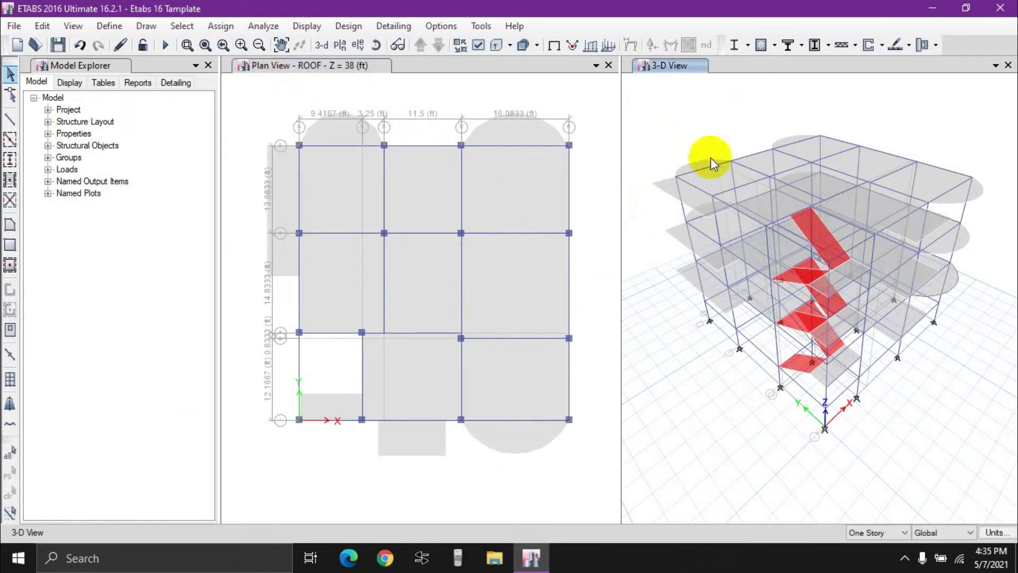
{"action": "left_click", "coordinate": [182, 26]}
{"action": "mouse_move", "coordinate": [212, 44]}
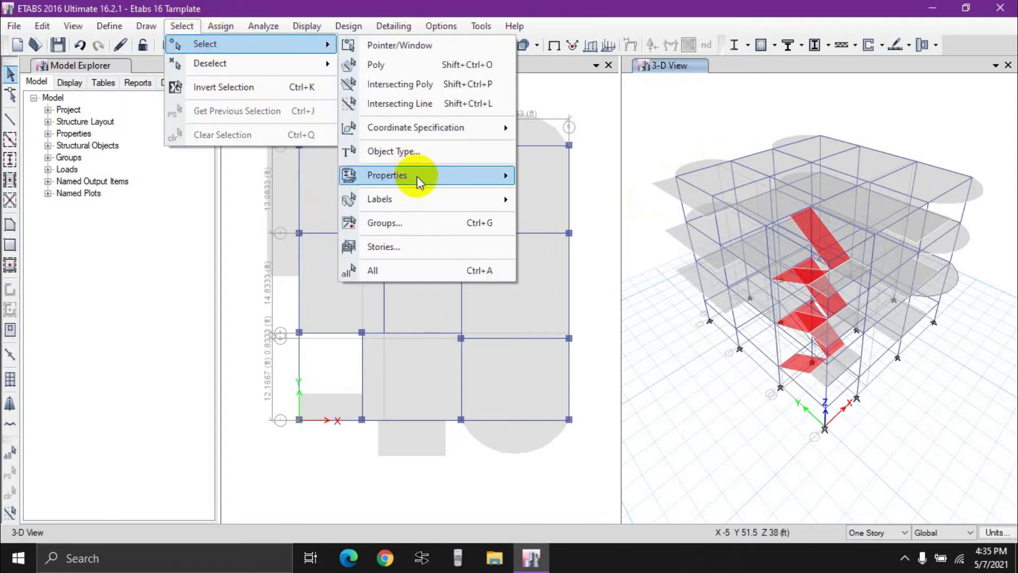
{"action": "left_click", "coordinate": [464, 150]}
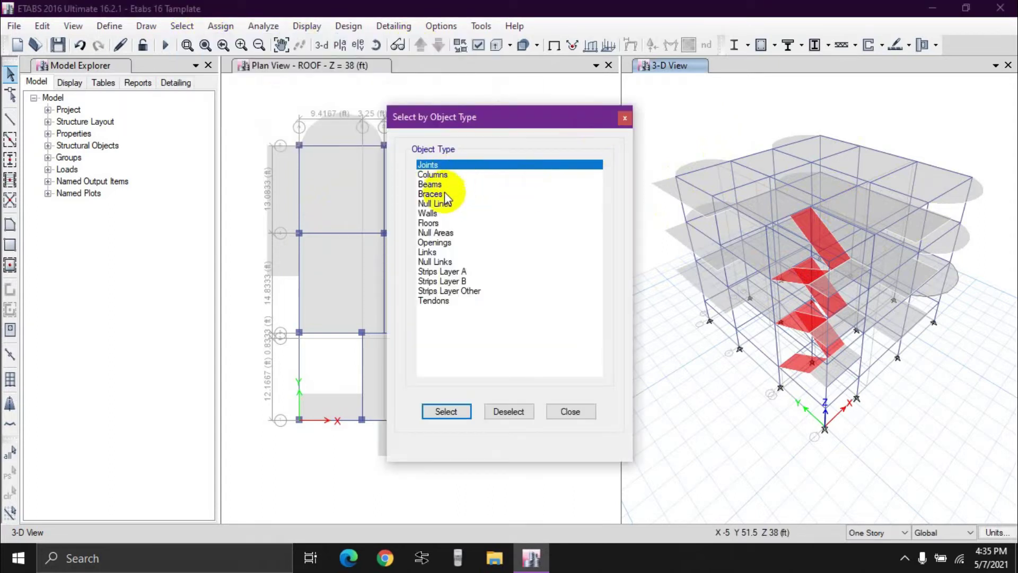
{"action": "left_click", "coordinate": [431, 224]}
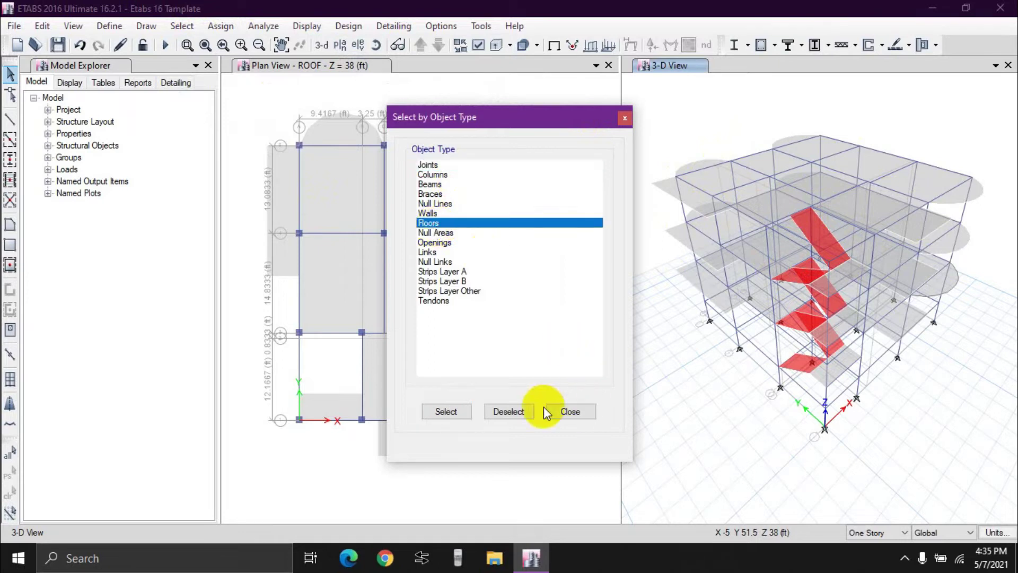
{"action": "left_click", "coordinate": [441, 410]}
{"action": "left_click", "coordinate": [551, 418]}
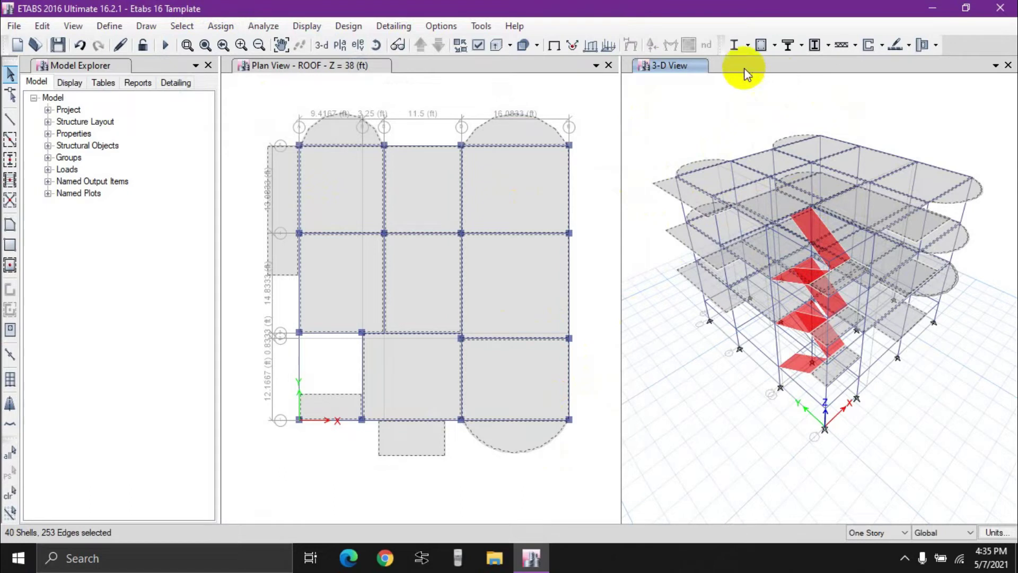
- Assign the shell diaphragm D1 to the selected floors
{"action": "left_click", "coordinate": [220, 26]}
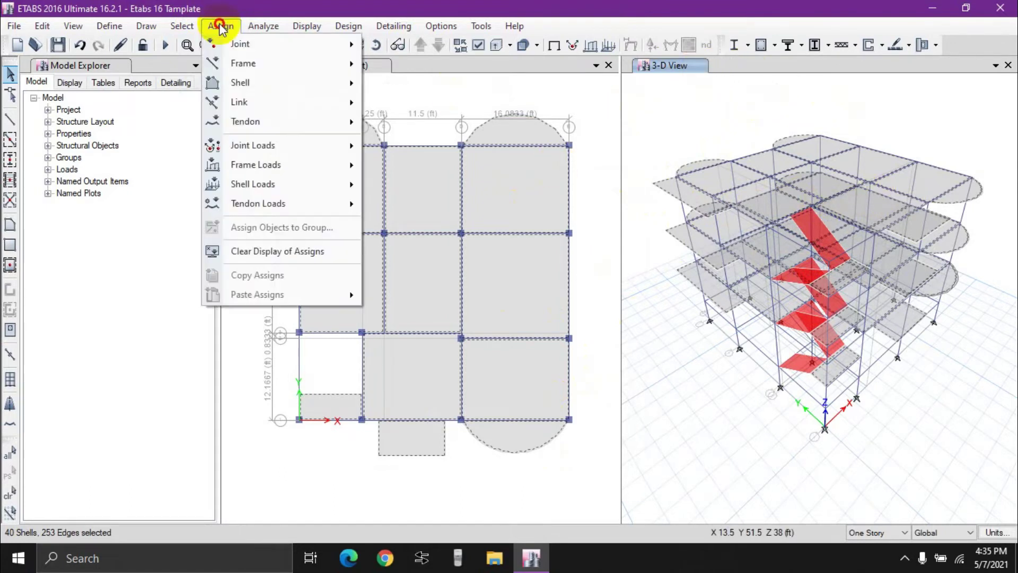
{"action": "mouse_move", "coordinate": [246, 91]}
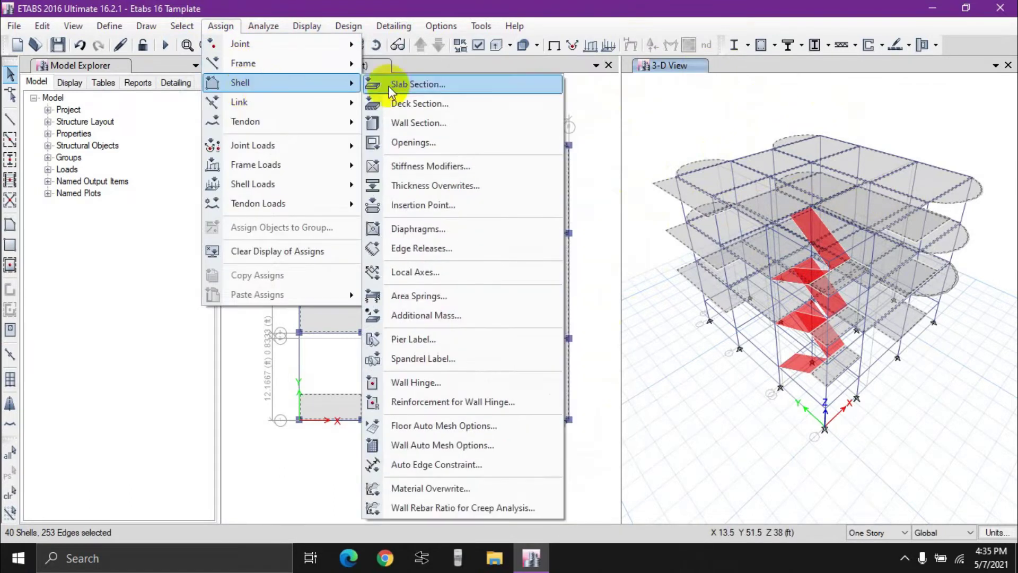
{"action": "left_click", "coordinate": [443, 229]}
{"action": "left_click", "coordinate": [447, 174]}
{"action": "left_click", "coordinate": [577, 438]}
{"action": "left_click", "coordinate": [440, 434]}
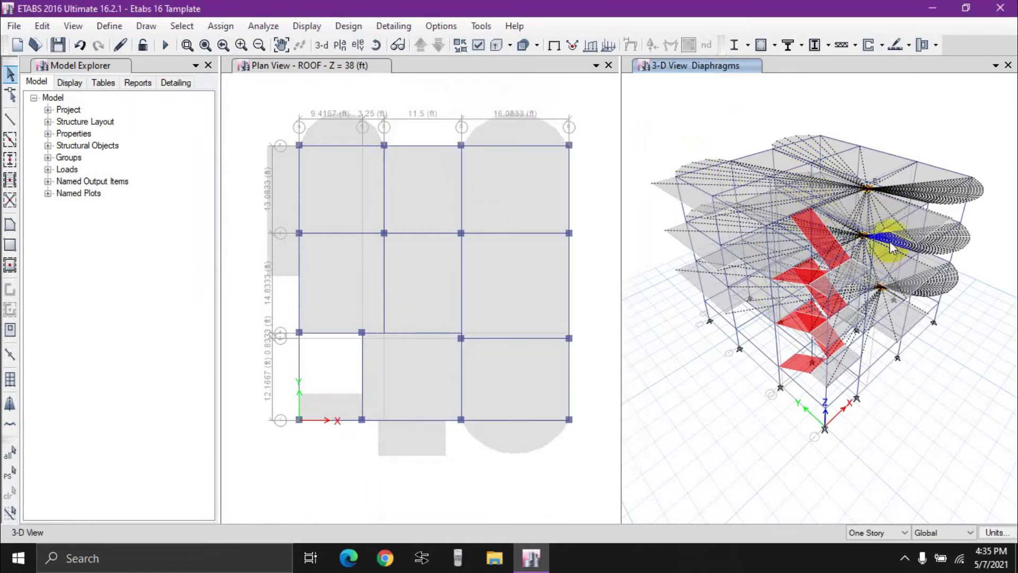
- Show the 1ST FLOOR plan in place of the 3-D view to inspect its diaphragm
{"action": "left_click", "coordinate": [340, 44]}
{"action": "left_click", "coordinate": [454, 250]}
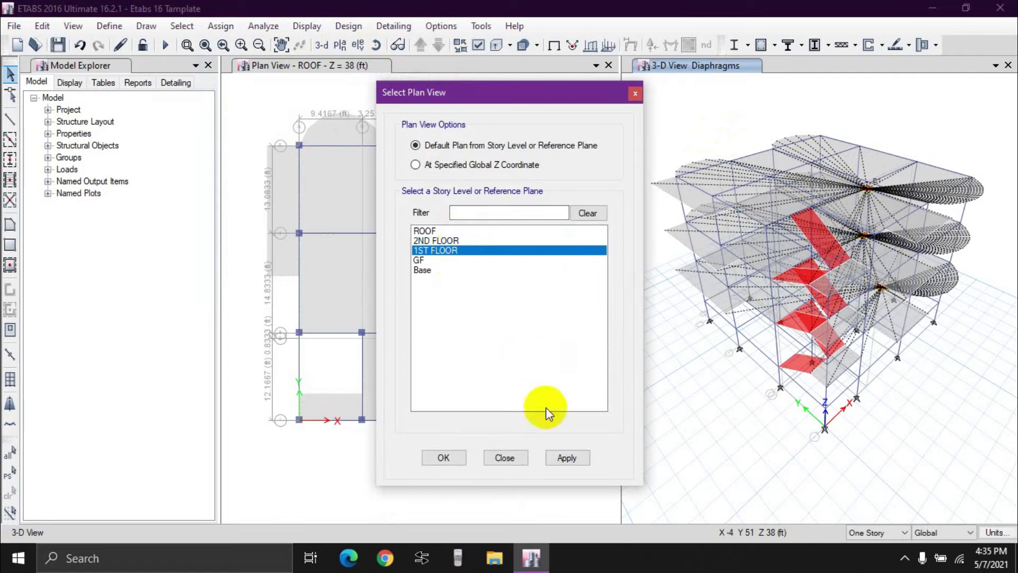
{"action": "left_click", "coordinate": [568, 457]}
{"action": "left_click", "coordinate": [443, 457]}
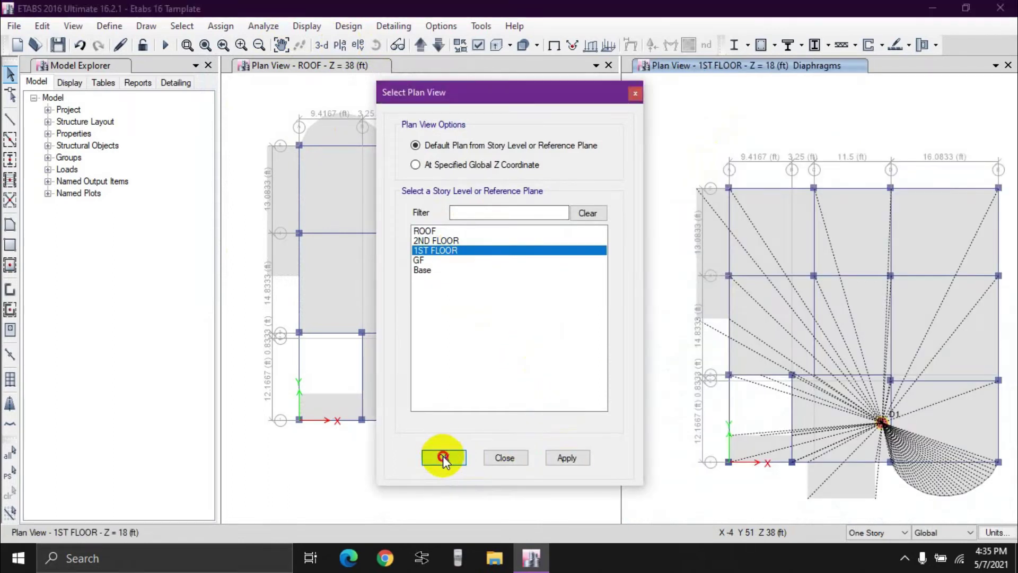
{"action": "middle_click_drag", "start_coordinate": [861, 132], "coordinate": [815, 41]}
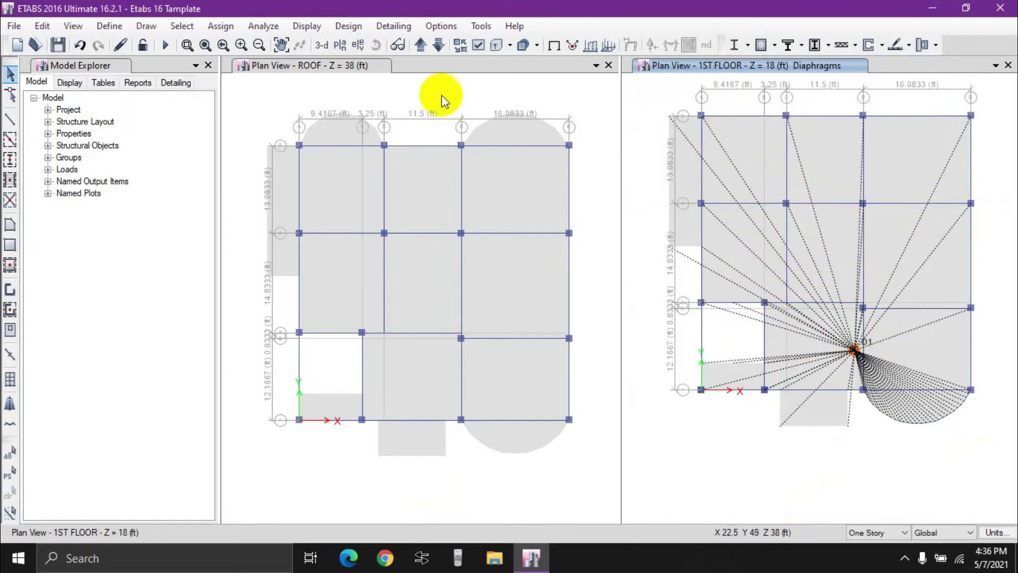
- Run the model check with all checks and fix options enabled, and close its messages
{"action": "left_click", "coordinate": [263, 27]}
{"action": "left_click", "coordinate": [281, 50]}
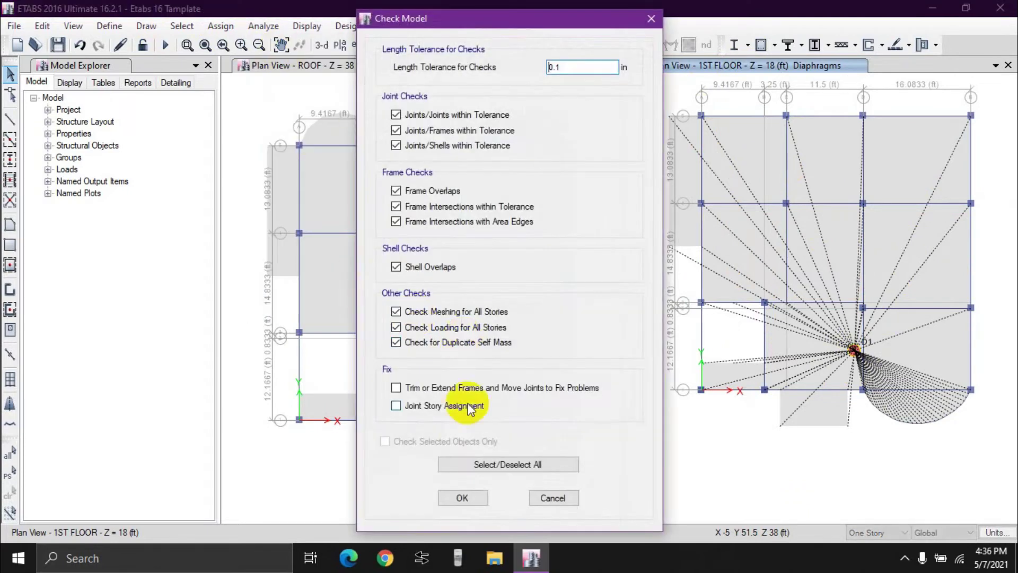
{"action": "left_click", "coordinate": [457, 465]}
{"action": "left_click", "coordinate": [462, 497]}
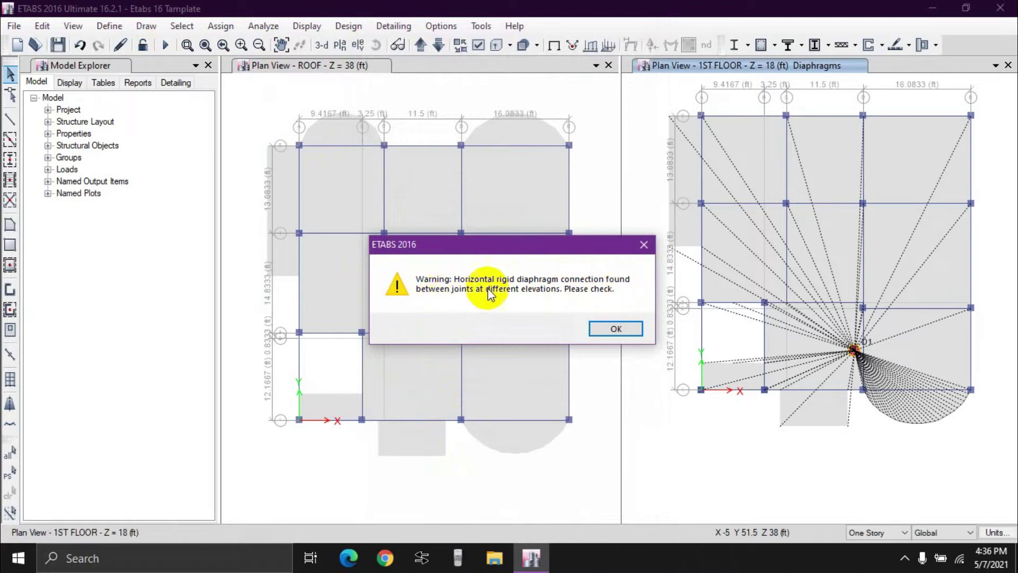
{"action": "left_click", "coordinate": [614, 329]}
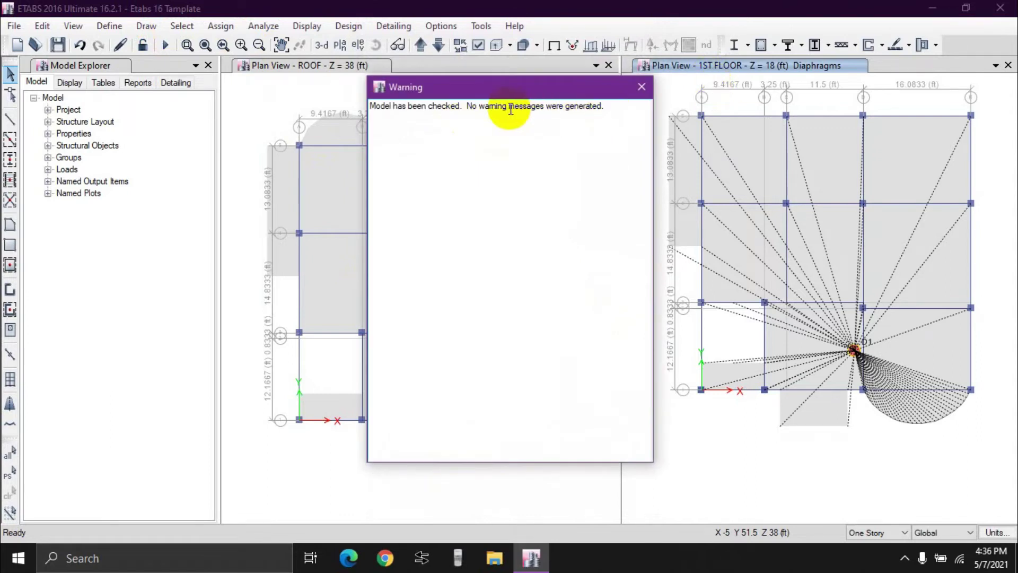
{"action": "left_click", "coordinate": [642, 88]}
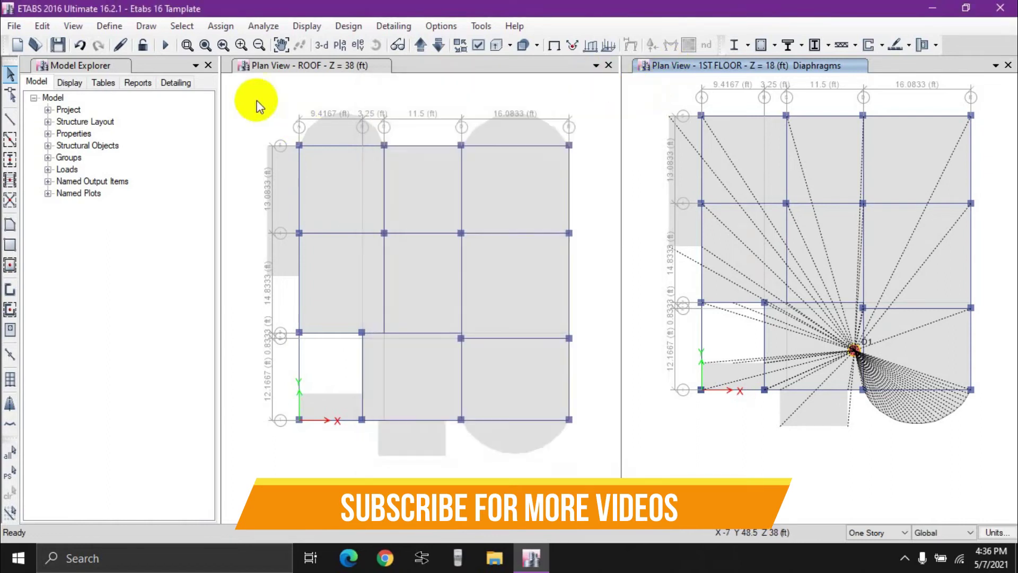
- Return to the 3-D view and examine the diaphragm connections around the stair flights and landings
{"action": "left_click", "coordinate": [322, 45]}
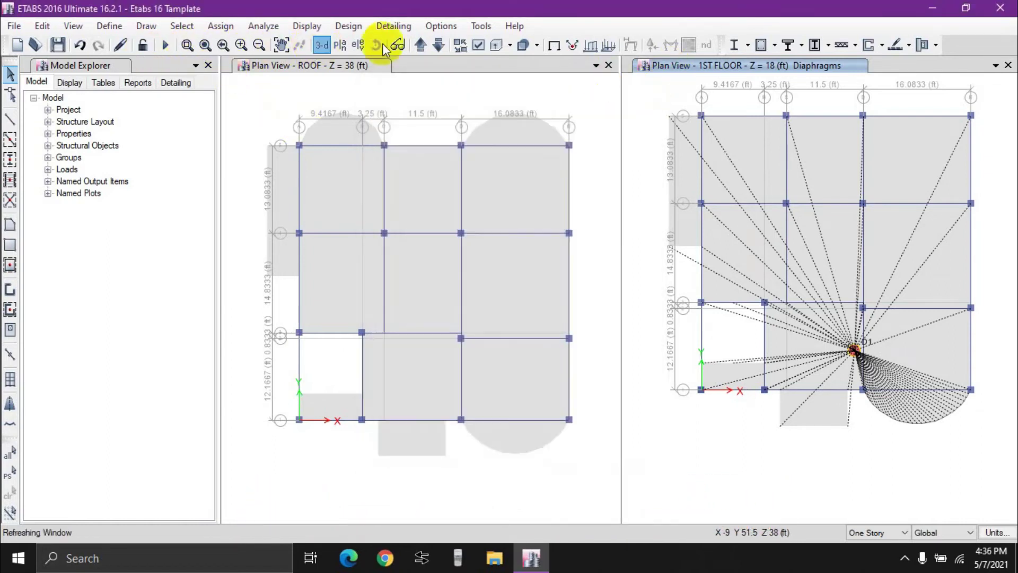
{"action": "scroll", "coordinate": [837, 299], "scroll_direction": "up", "scroll_amount": 4}
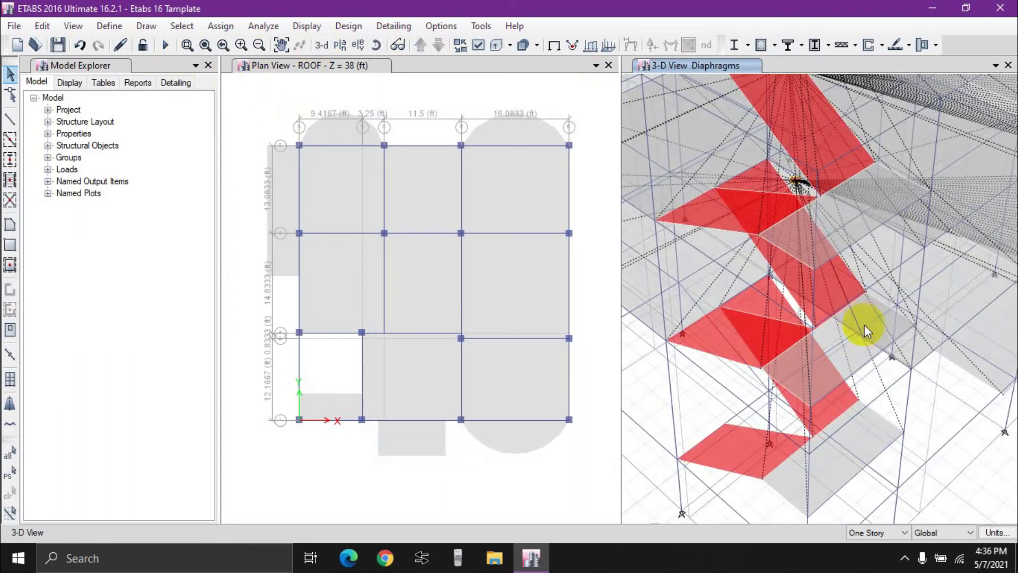
{"action": "scroll", "coordinate": [817, 408], "scroll_direction": "up", "scroll_amount": 4}
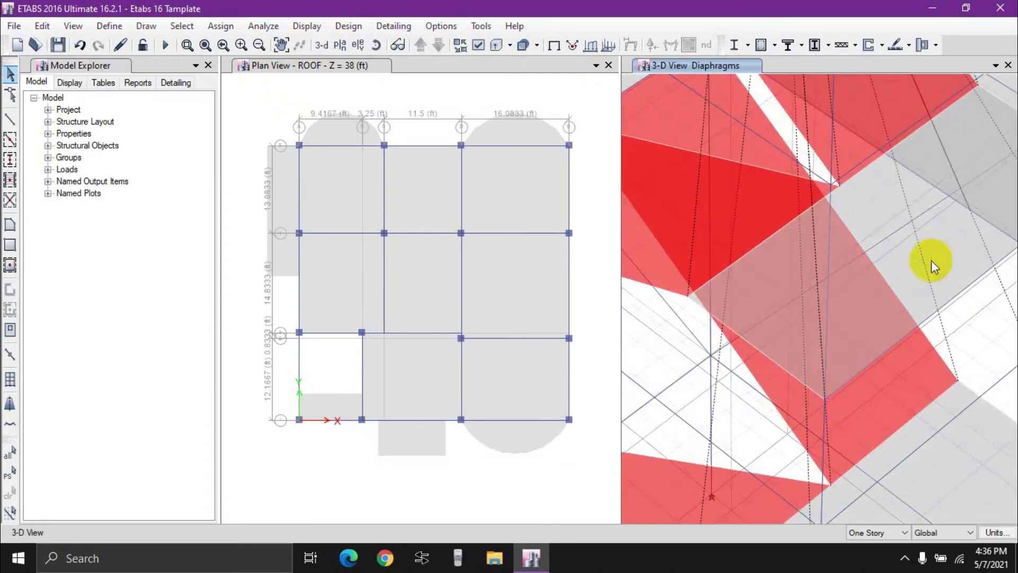
{"action": "scroll", "coordinate": [838, 290], "scroll_direction": "up", "scroll_amount": 4}
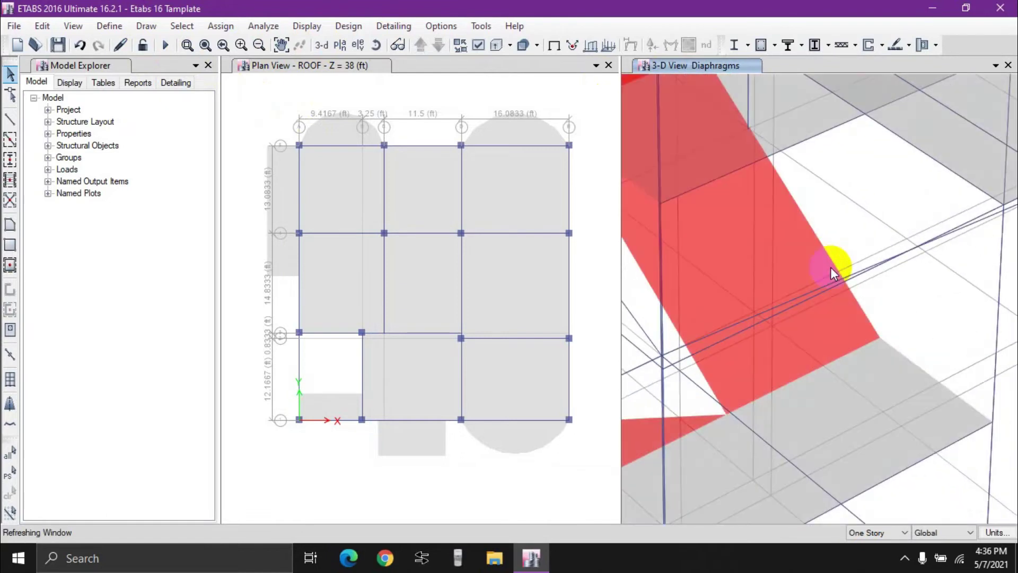
{"action": "scroll", "coordinate": [778, 220], "scroll_direction": "down", "scroll_amount": 4}
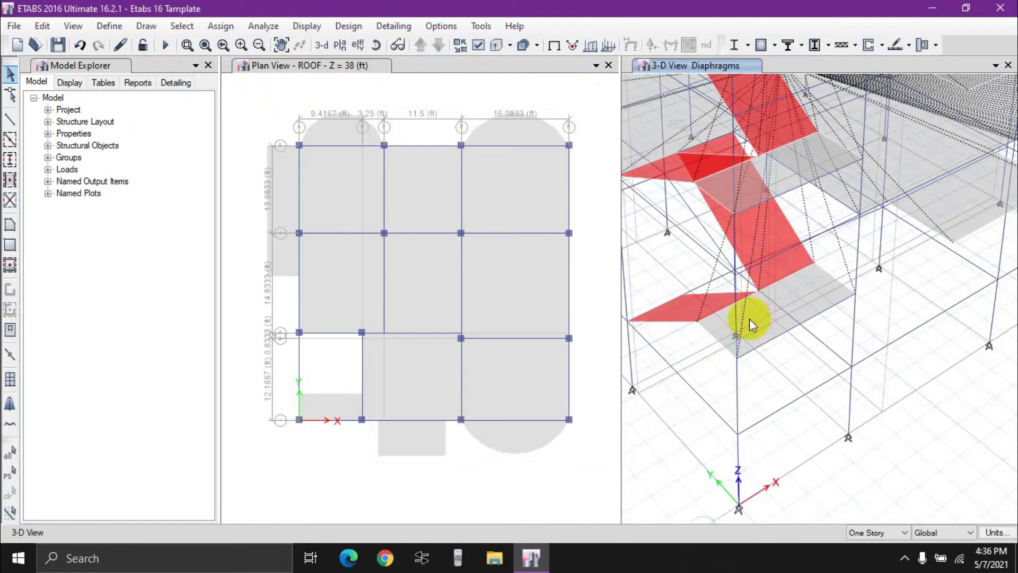
{"action": "scroll", "coordinate": [737, 353], "scroll_direction": "up", "scroll_amount": 5}
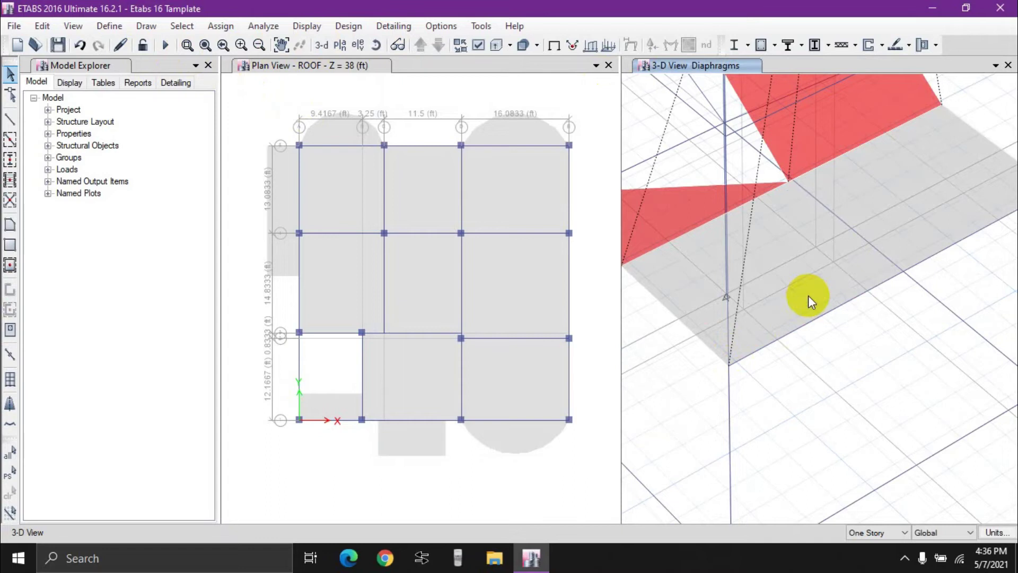
{"action": "scroll", "coordinate": [740, 341], "scroll_direction": "down", "scroll_amount": 3}
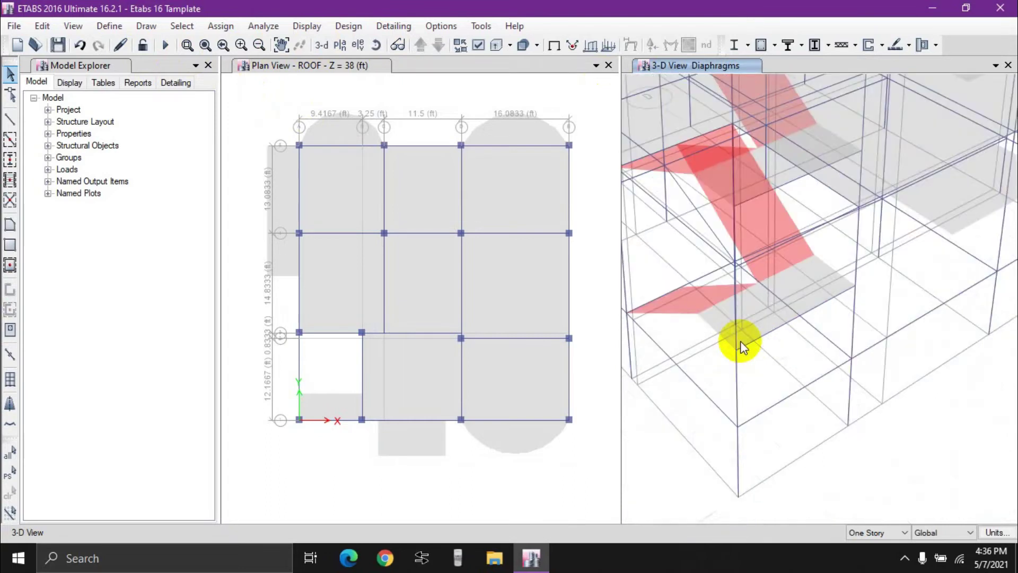
{"action": "middle_click_drag", "start_coordinate": [901, 398], "coordinate": [903, 513]}
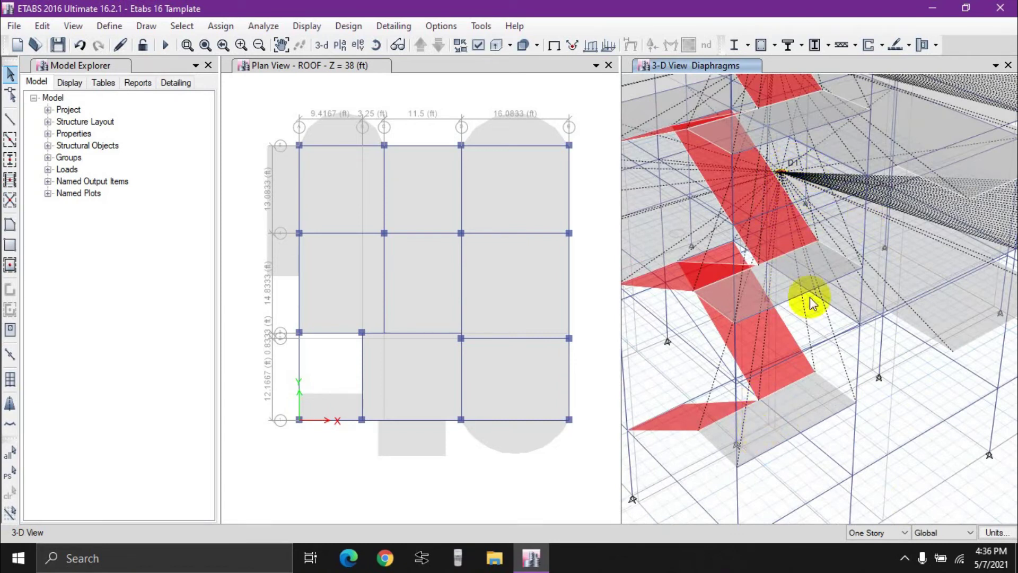
{"action": "scroll", "coordinate": [821, 319], "scroll_direction": "down", "scroll_amount": 5}
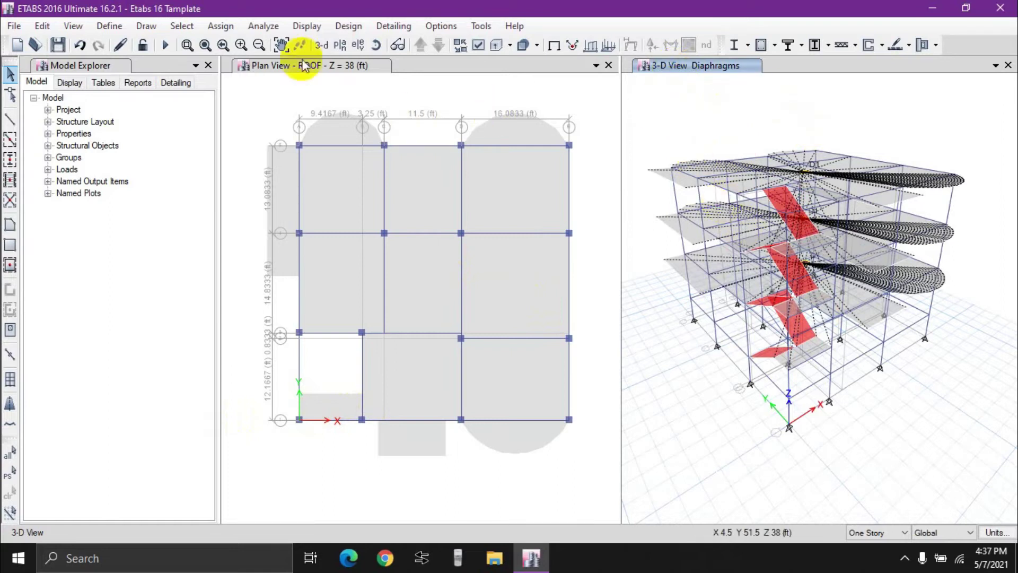
- Display the 1ST FLOOR plan again to review where its diaphragm links connect
{"action": "left_click", "coordinate": [344, 48]}
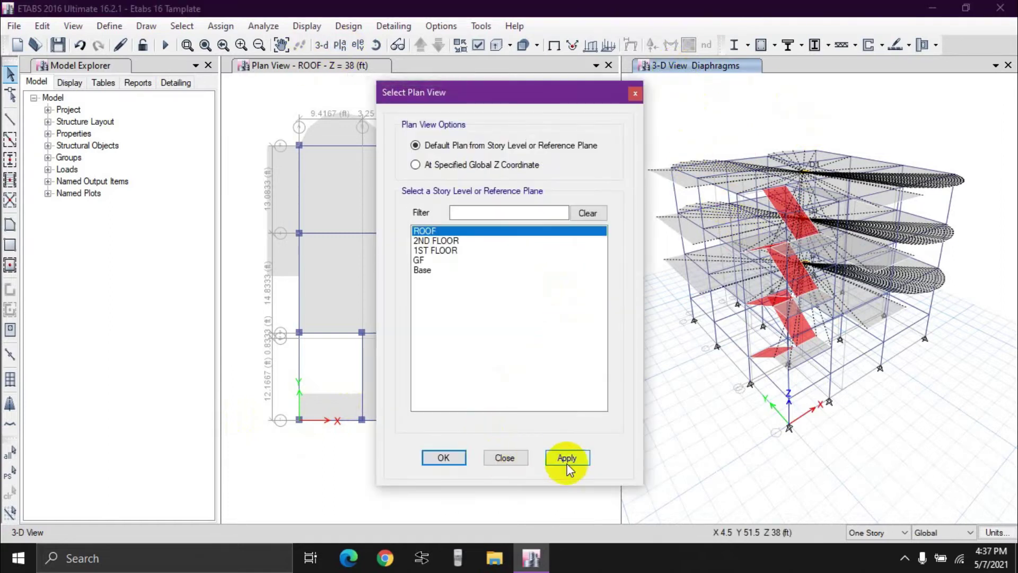
{"action": "left_click", "coordinate": [455, 250]}
{"action": "left_click", "coordinate": [567, 457]}
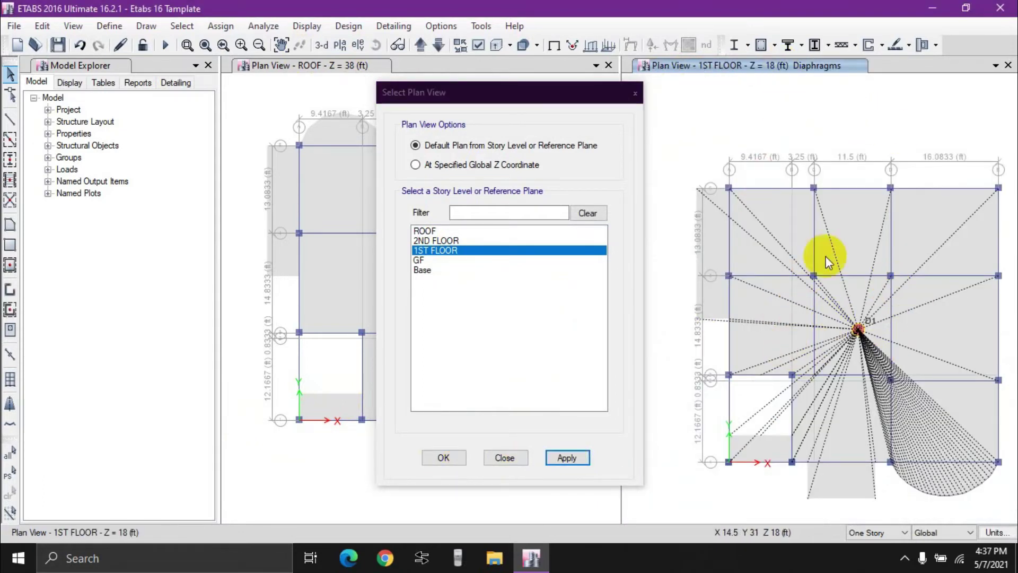
{"action": "left_click", "coordinate": [504, 457]}
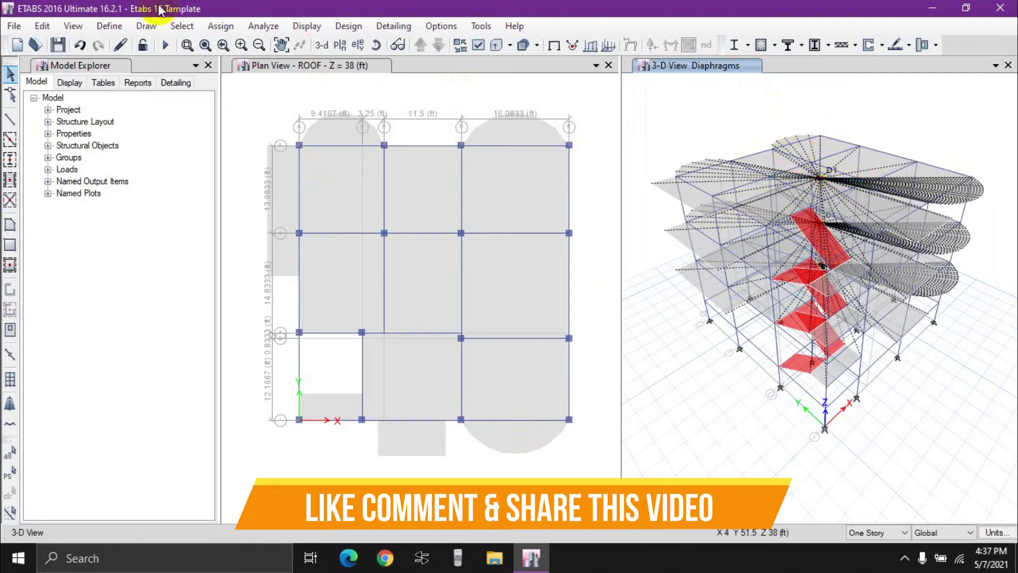
- Select every floor object in the model by object type for a diaphragm reassignment
{"action": "left_click", "coordinate": [181, 23]}
{"action": "mouse_move", "coordinate": [231, 44]}
{"action": "left_click", "coordinate": [406, 151]}
{"action": "left_click", "coordinate": [438, 222]}
{"action": "left_click", "coordinate": [448, 409]}
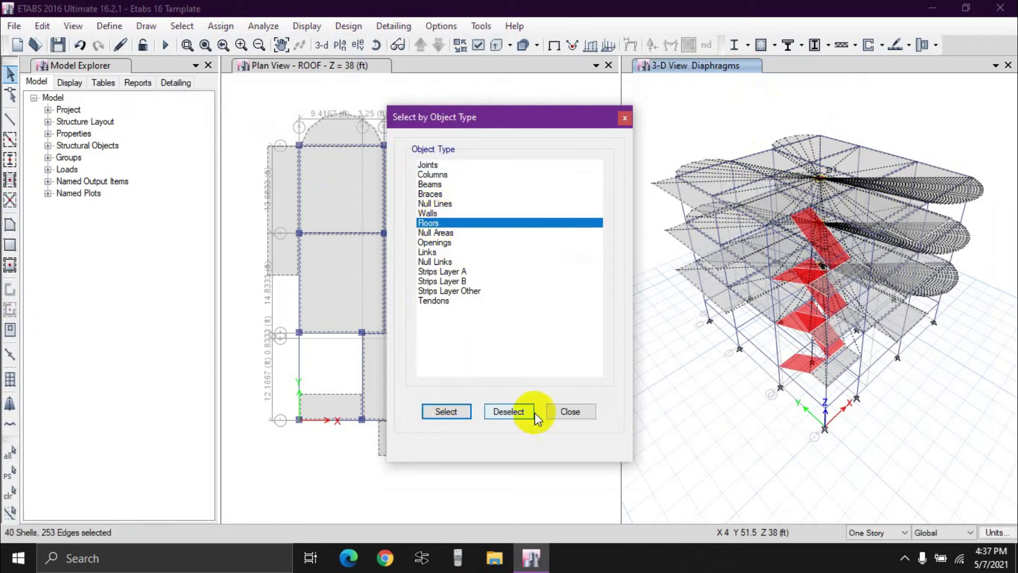
{"action": "left_click", "coordinate": [571, 412]}
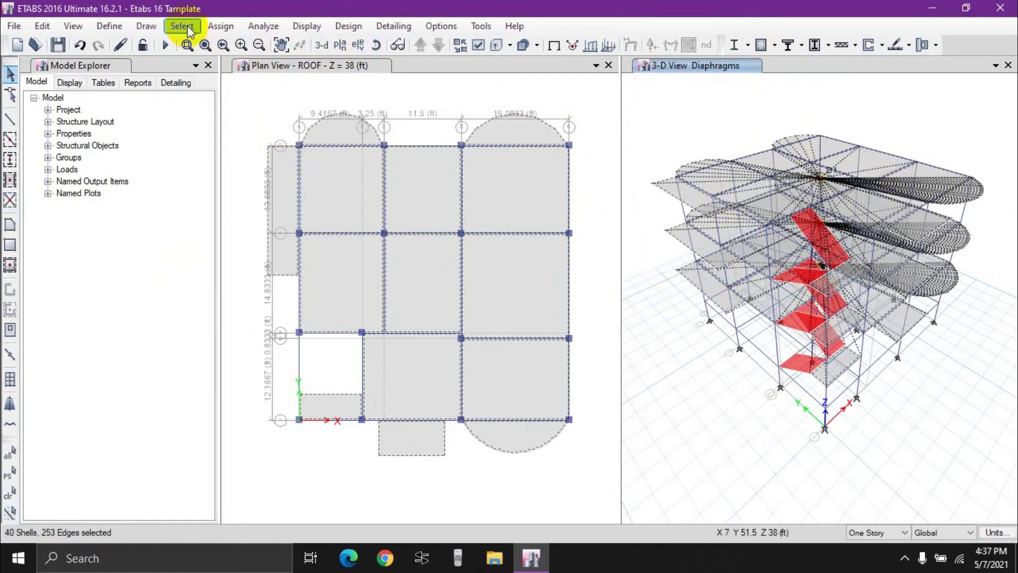
- Remove the shell diaphragm from the selected floors by assigning None
{"action": "left_click", "coordinate": [214, 26]}
{"action": "mouse_move", "coordinate": [241, 83]}
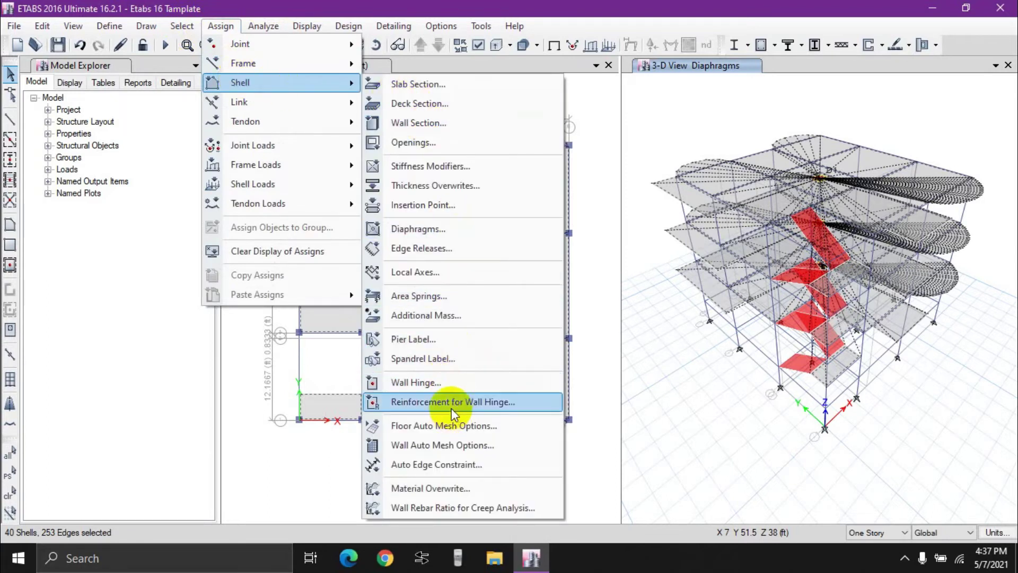
{"action": "left_click", "coordinate": [439, 229]}
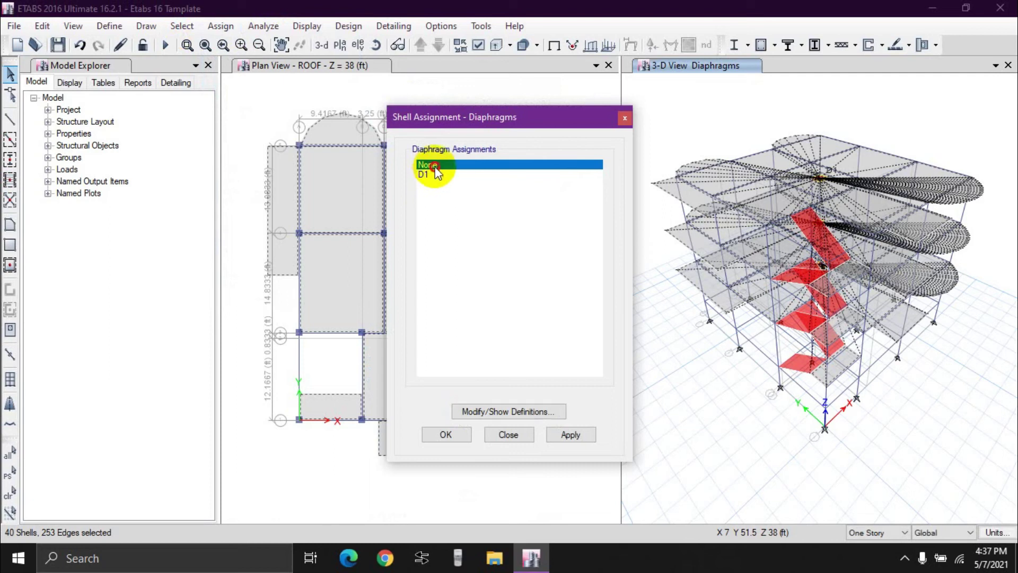
{"action": "left_click", "coordinate": [577, 433]}
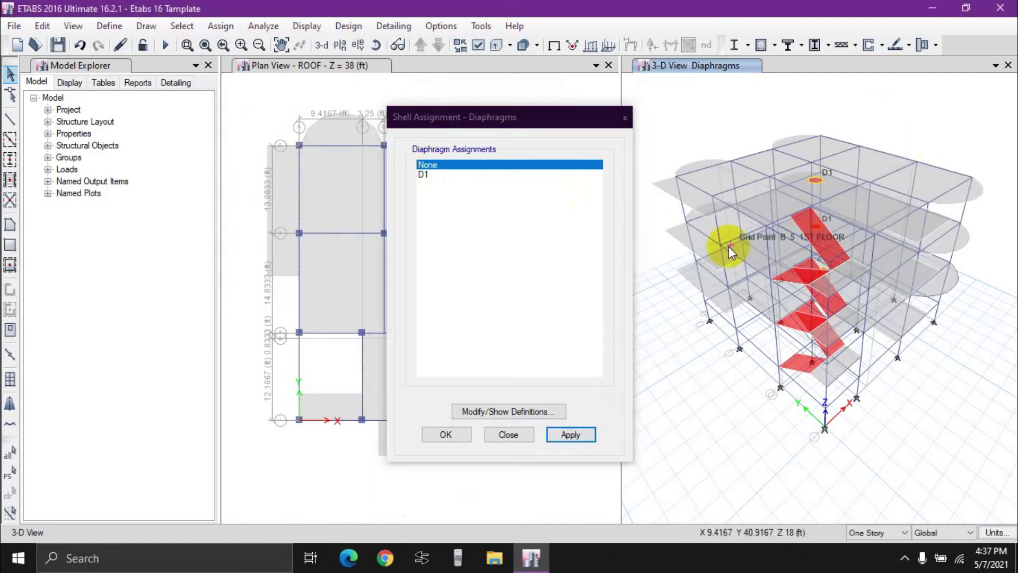
- Finish the diaphragm removal and examine the stair flights and landings in the 3-D view
{"action": "left_click", "coordinate": [434, 436]}
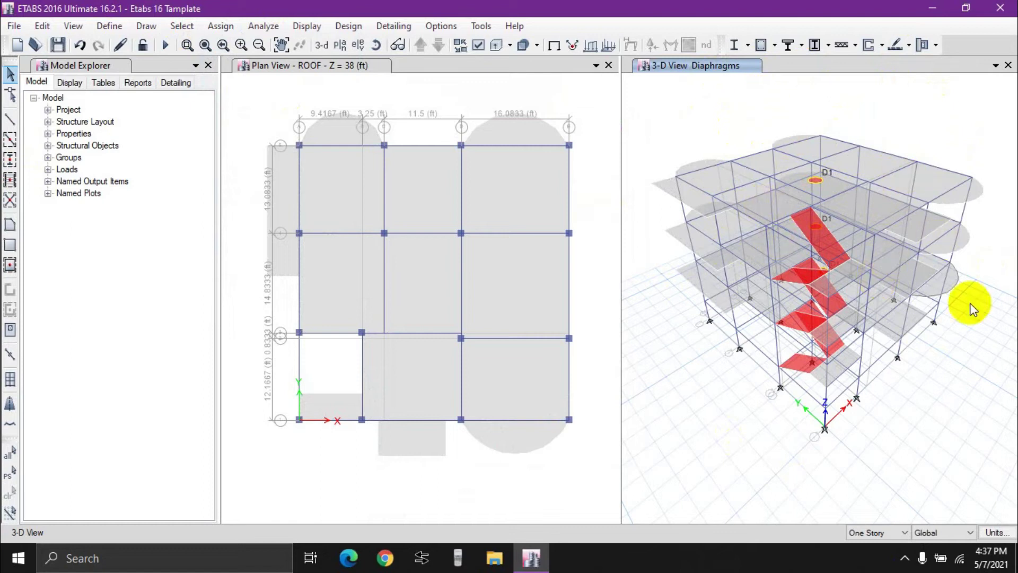
{"action": "scroll", "coordinate": [844, 279], "scroll_direction": "up", "scroll_amount": 3}
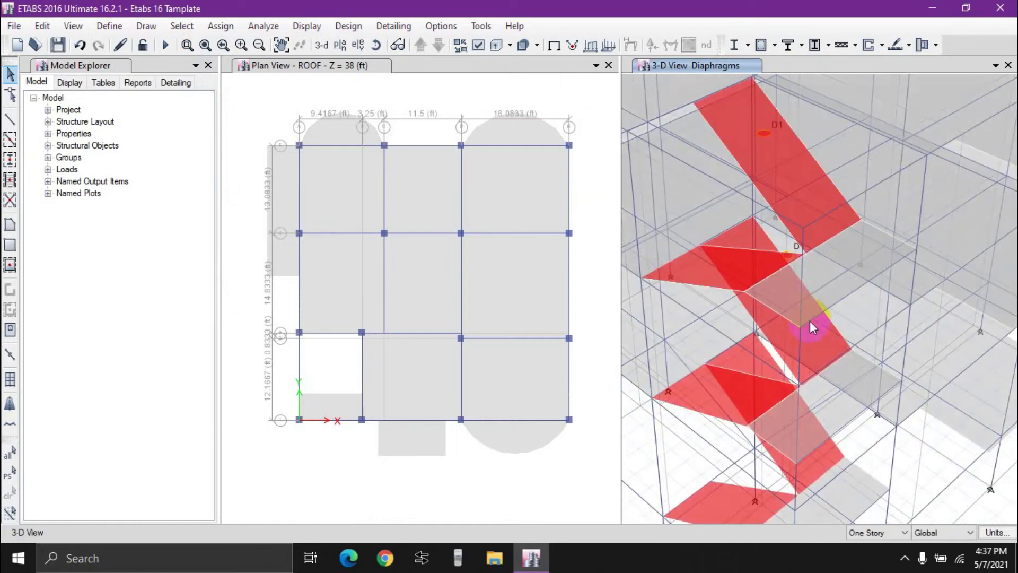
{"action": "scroll", "coordinate": [806, 288], "scroll_direction": "down", "scroll_amount": 3}
{"action": "scroll", "coordinate": [806, 288], "scroll_direction": "up", "scroll_amount": 3}
{"action": "scroll", "coordinate": [813, 299], "scroll_direction": "down", "scroll_amount": 4}
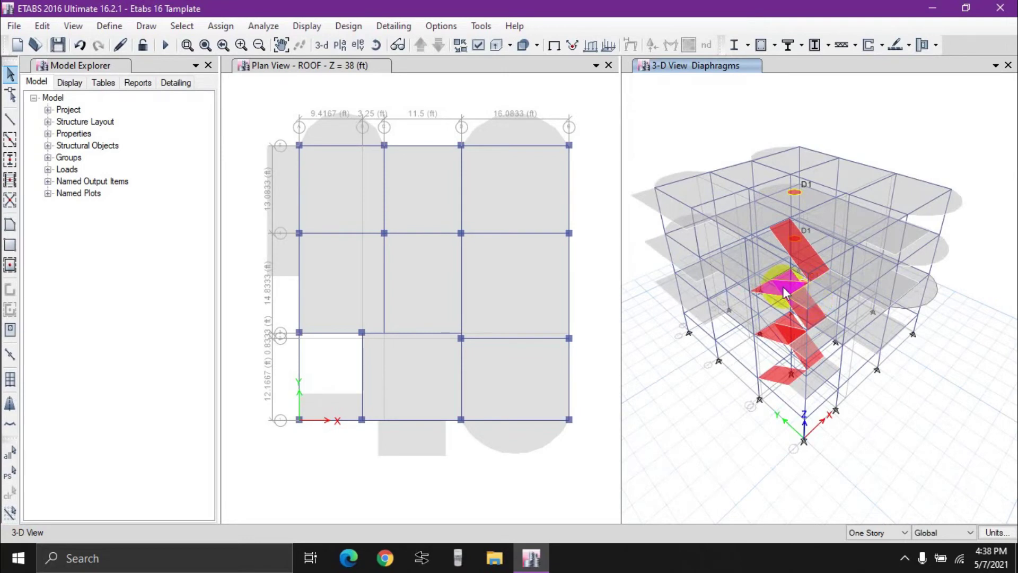
{"action": "scroll", "coordinate": [785, 290], "scroll_direction": "up", "scroll_amount": 5}
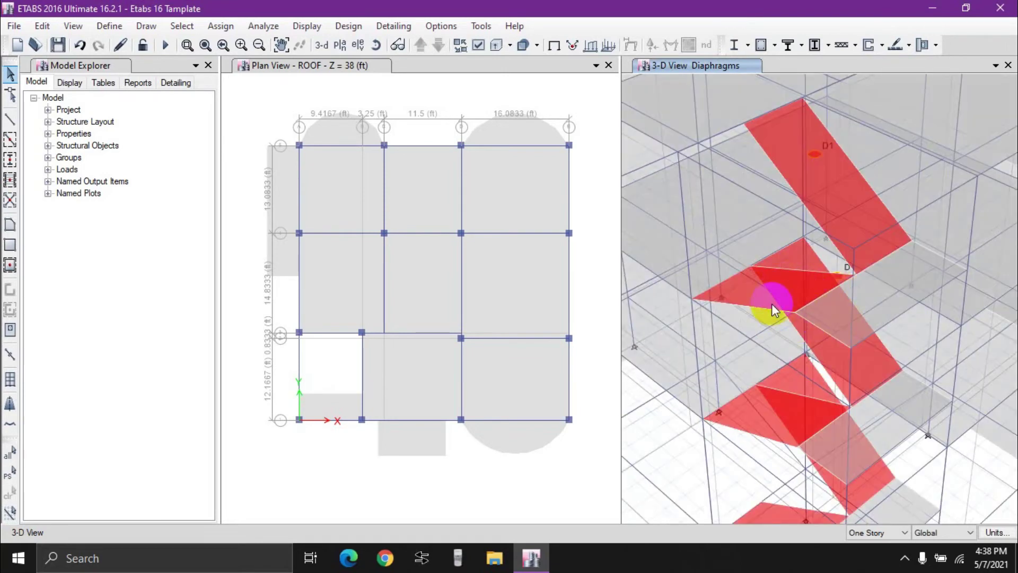
{"action": "scroll", "coordinate": [772, 303], "scroll_direction": "down", "scroll_amount": 5}
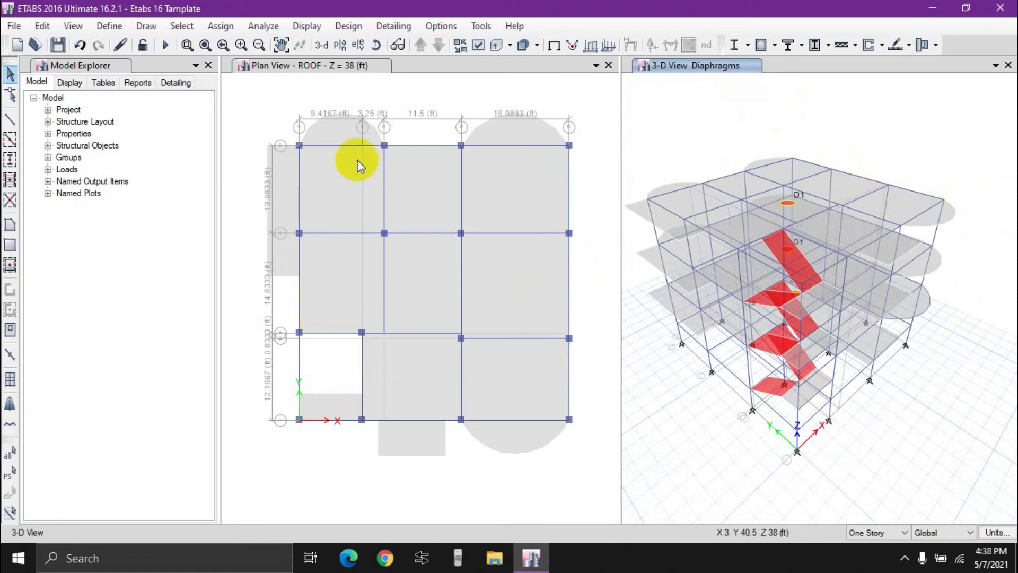
- Show the 1ST FLOOR plan in place of the 3-D view, checking the GF plan below it as well
{"action": "left_click", "coordinate": [340, 46]}
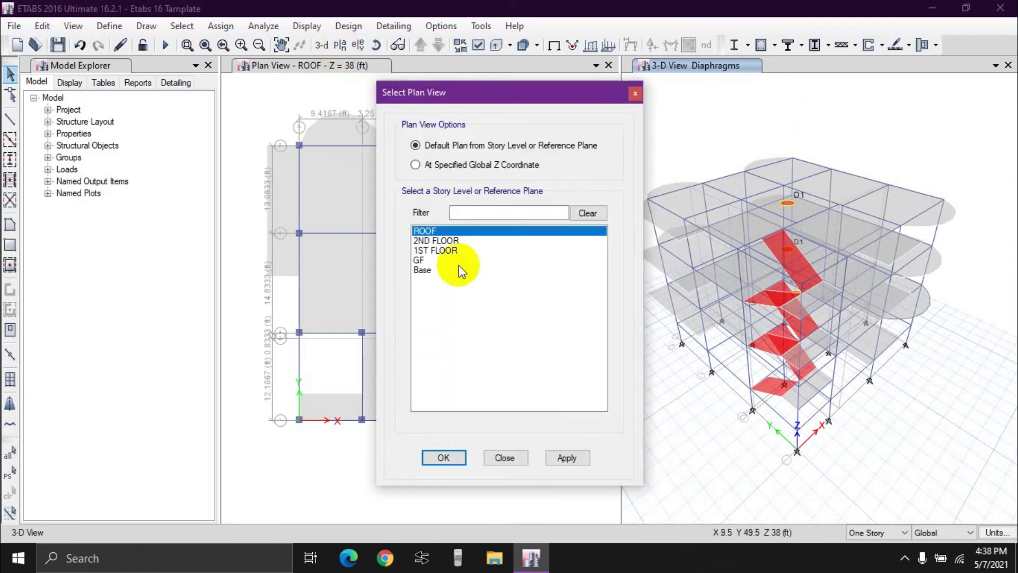
{"action": "left_click", "coordinate": [445, 250]}
{"action": "left_click", "coordinate": [565, 459]}
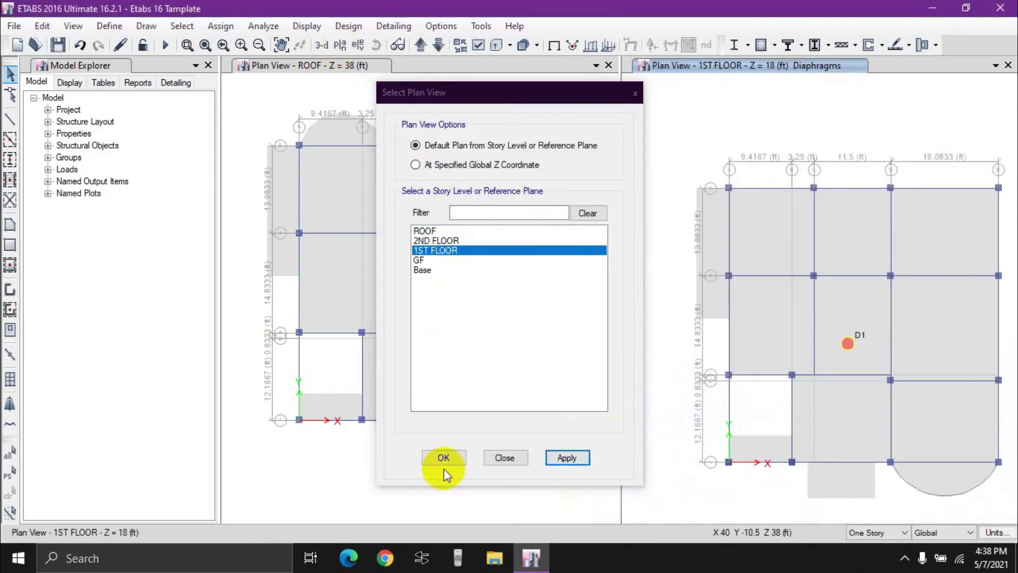
{"action": "left_click", "coordinate": [440, 459]}
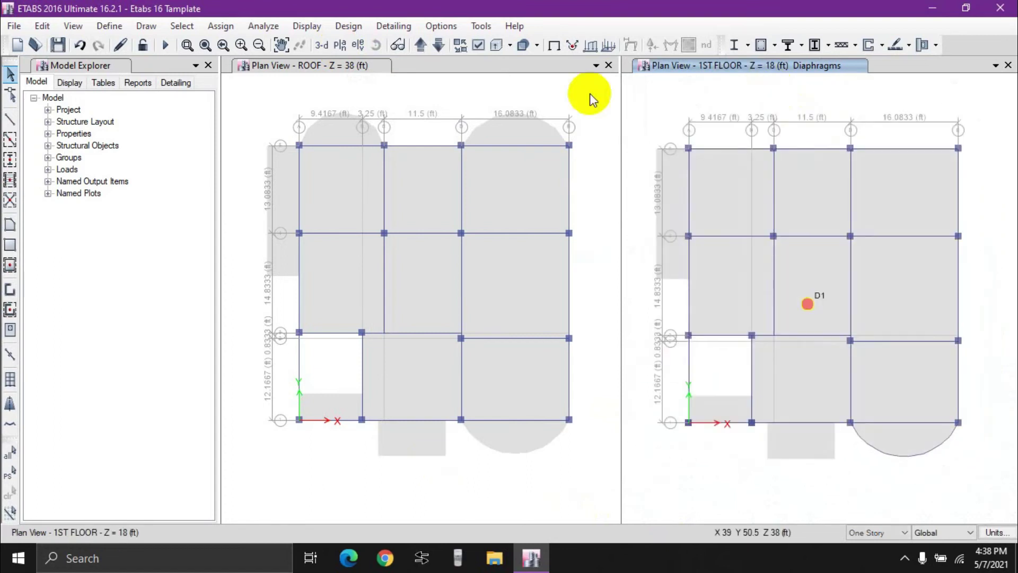
{"action": "left_click", "coordinate": [439, 45]}
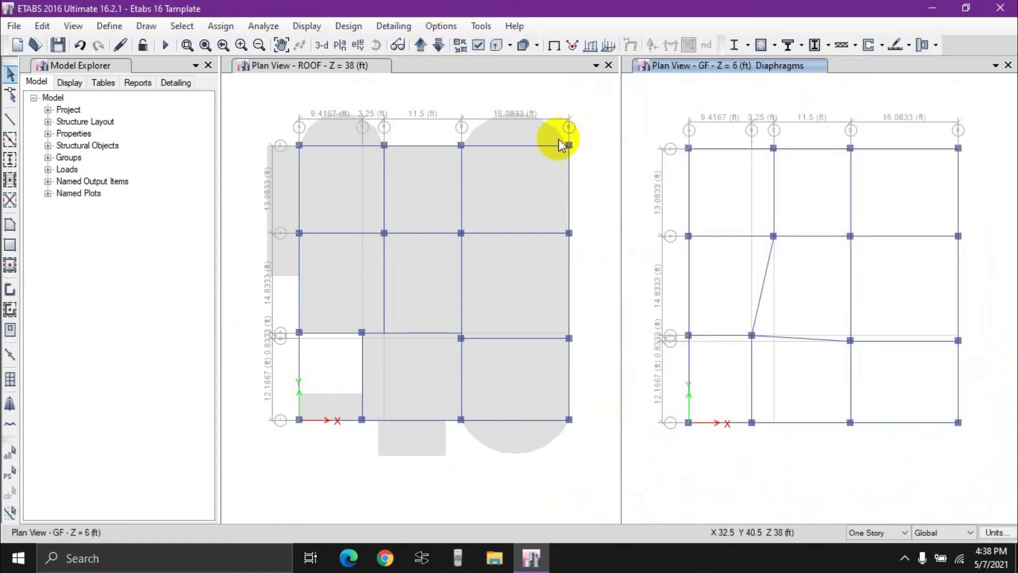
{"action": "left_click", "coordinate": [421, 45]}
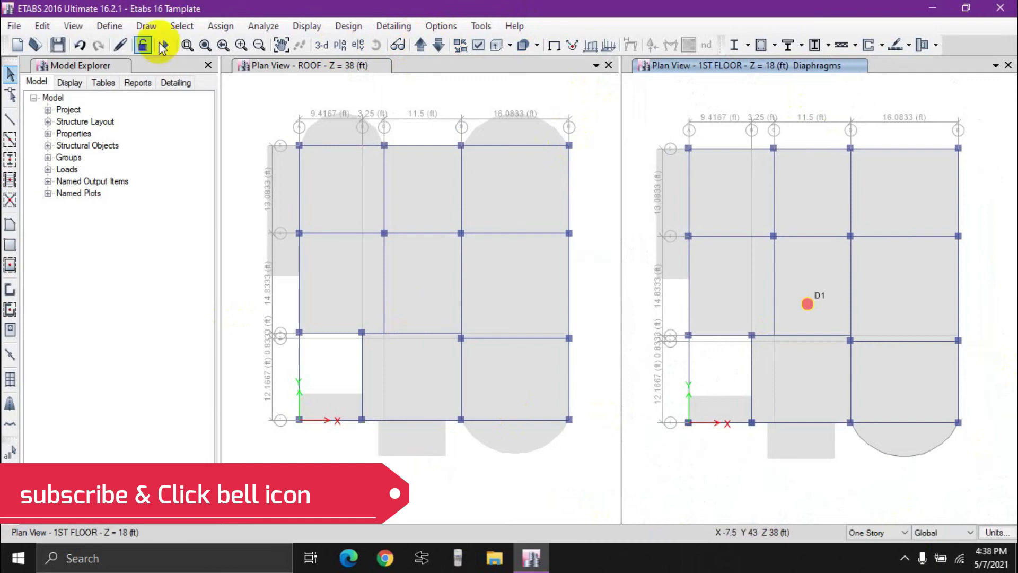
- Select all objects of type Floors in the model
{"action": "left_click", "coordinate": [182, 26]}
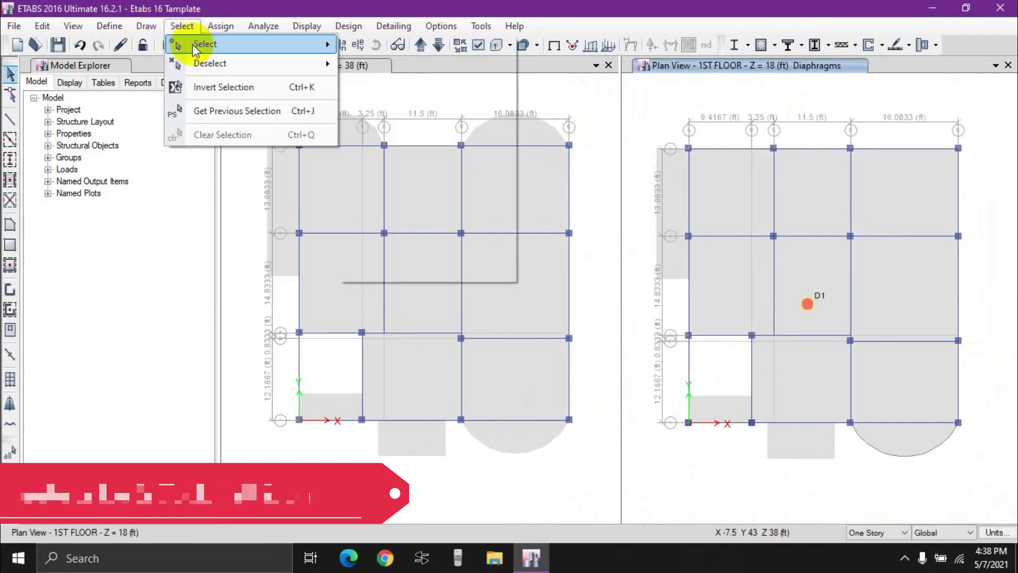
{"action": "mouse_move", "coordinate": [196, 45]}
{"action": "left_click", "coordinate": [429, 150]}
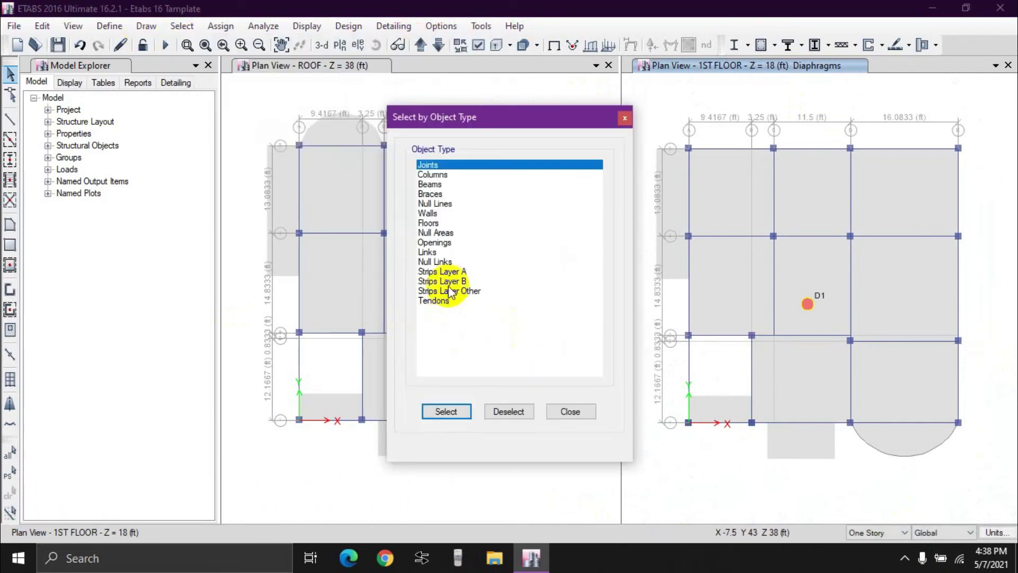
{"action": "left_click", "coordinate": [449, 223]}
{"action": "left_click", "coordinate": [450, 412]}
{"action": "left_click", "coordinate": [577, 412]}
- Extend plan picking to All Stories and deselect the stair landing slab near the origin on every floor
{"action": "left_click", "coordinate": [884, 532]}
{"action": "left_click", "coordinate": [874, 547]}
{"action": "left_click", "coordinate": [718, 425]}
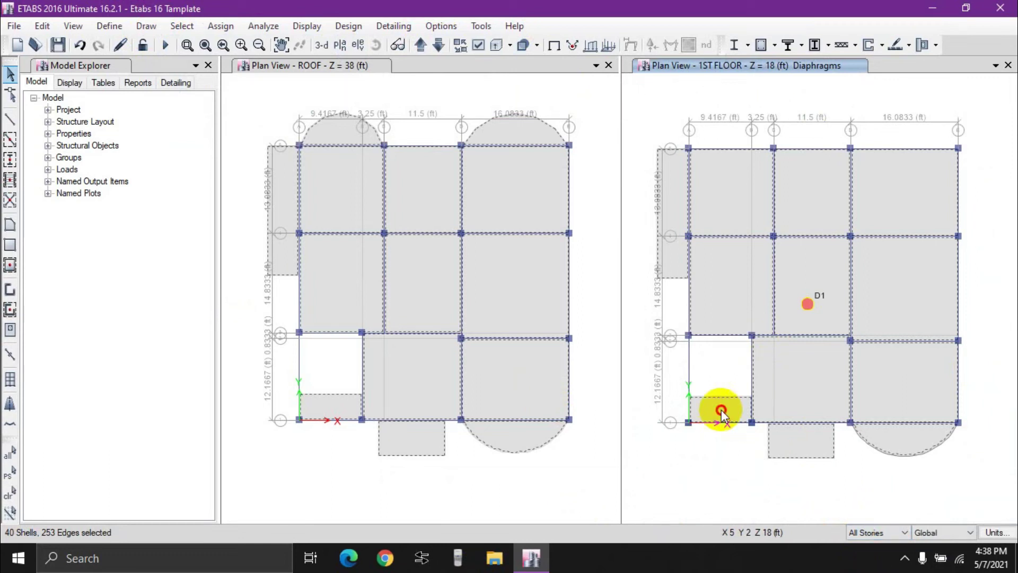
- Check the floor selection on the ROOF, GF and 1ST FLOOR plans and around the stairs in the 3-D view
{"action": "left_click", "coordinate": [418, 46]}
{"action": "left_click", "coordinate": [418, 47]}
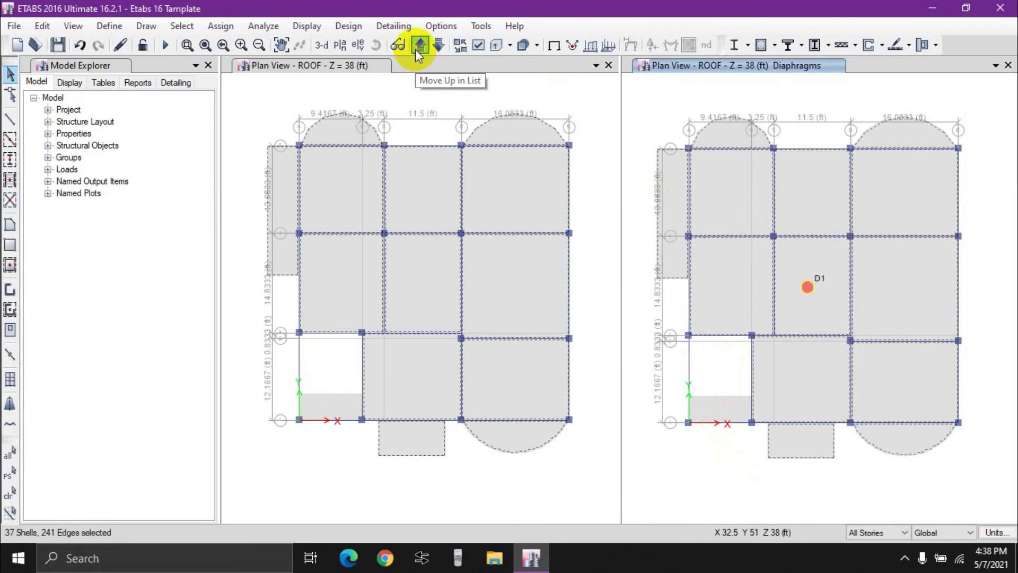
{"action": "left_click", "coordinate": [415, 49]}
{"action": "left_click", "coordinate": [426, 40]}
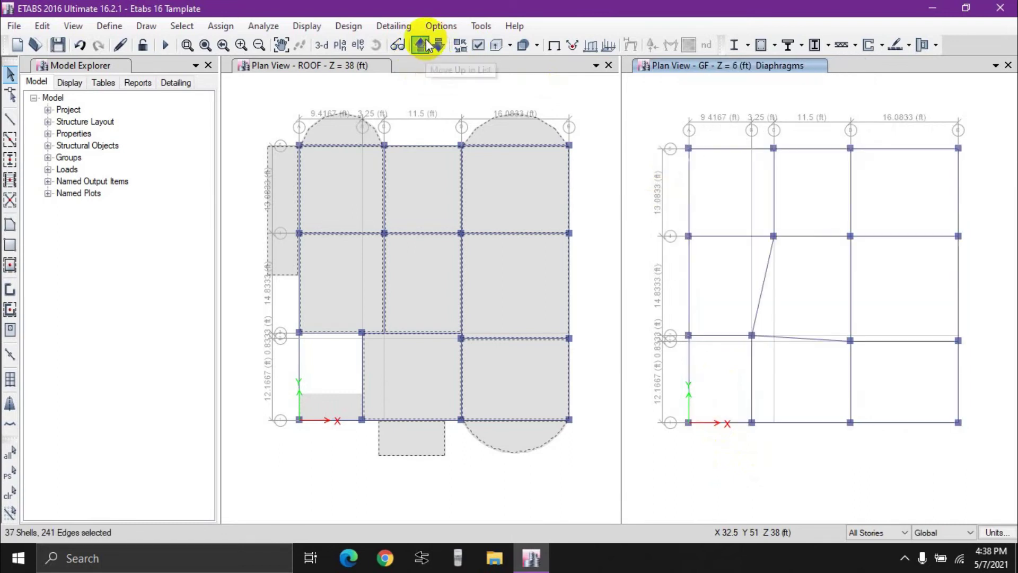
{"action": "left_click", "coordinate": [425, 43]}
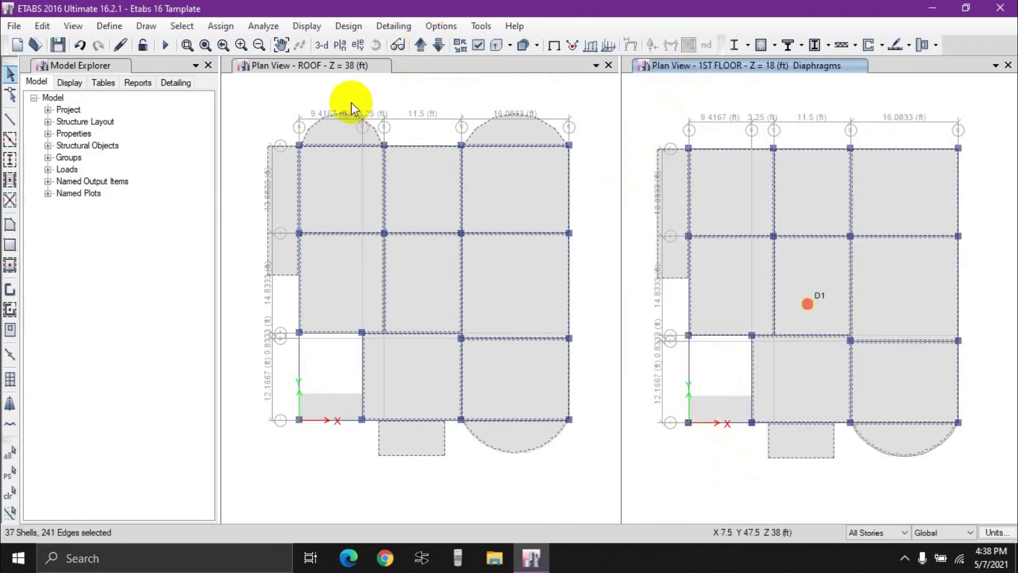
{"action": "left_click", "coordinate": [322, 46]}
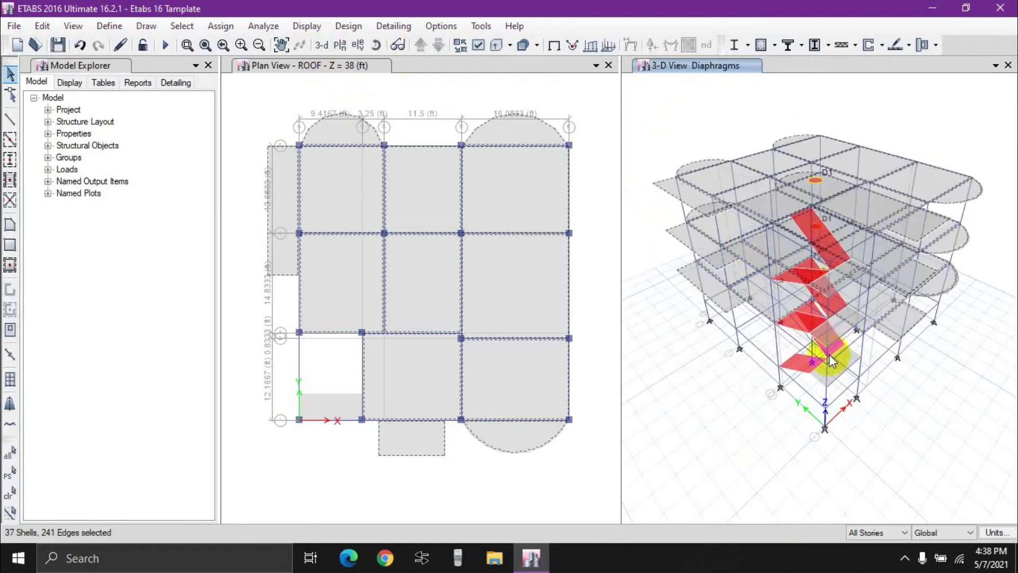
{"action": "scroll", "coordinate": [844, 268], "scroll_direction": "up", "scroll_amount": 3}
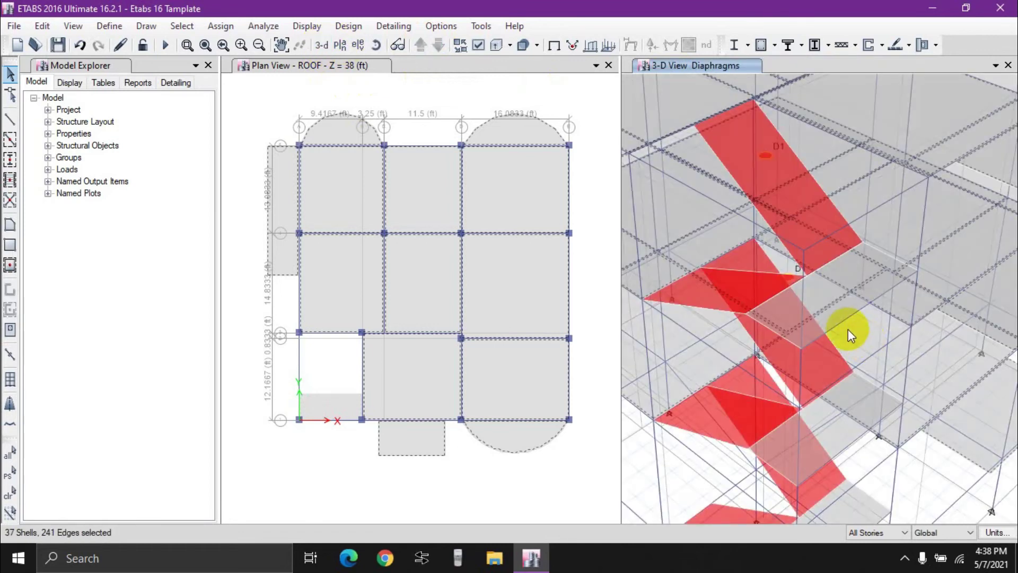
{"action": "scroll", "coordinate": [848, 329], "scroll_direction": "down", "scroll_amount": 3}
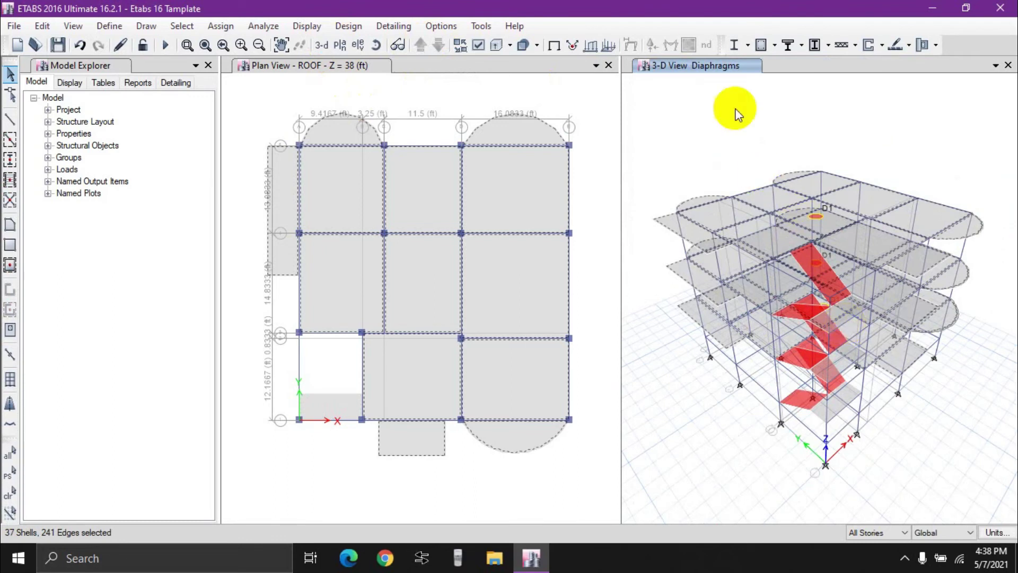
{"action": "left_click", "coordinate": [220, 26]}
{"action": "left_click", "coordinate": [255, 28]}
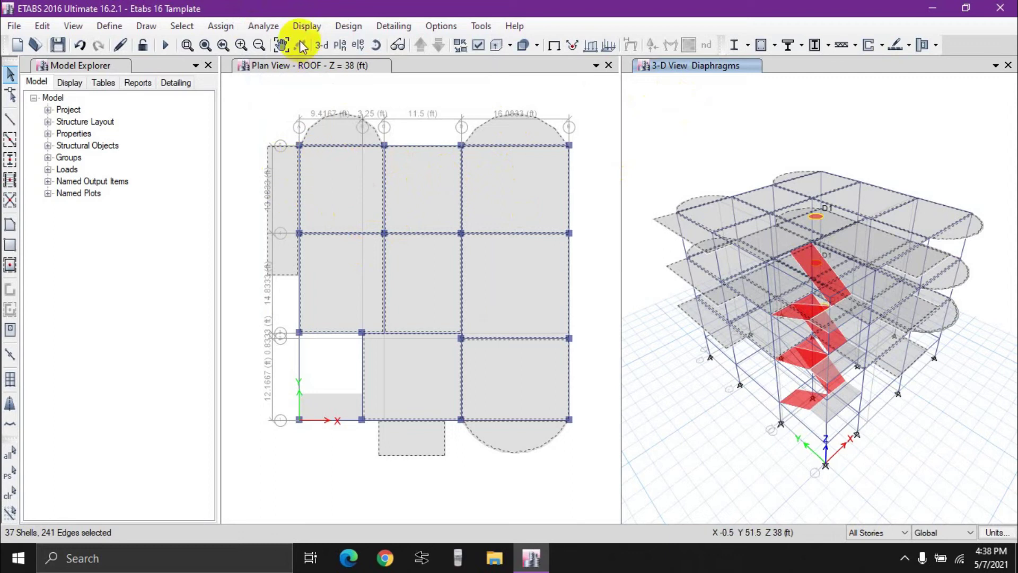
{"action": "left_click", "coordinate": [264, 26]}
{"action": "mouse_move", "coordinate": [215, 27]}
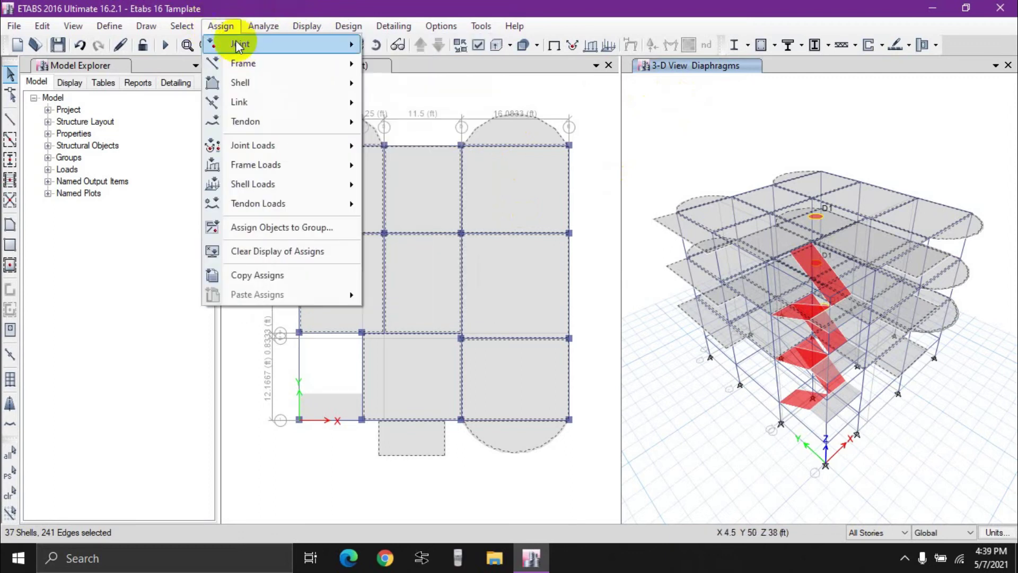
{"action": "mouse_move", "coordinate": [239, 47]}
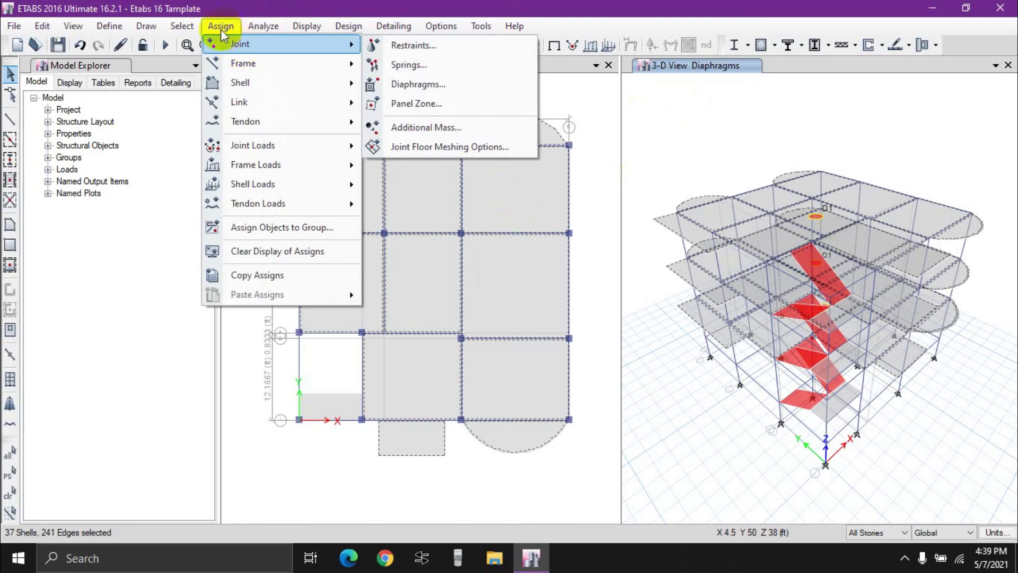
{"action": "mouse_move", "coordinate": [204, 46]}
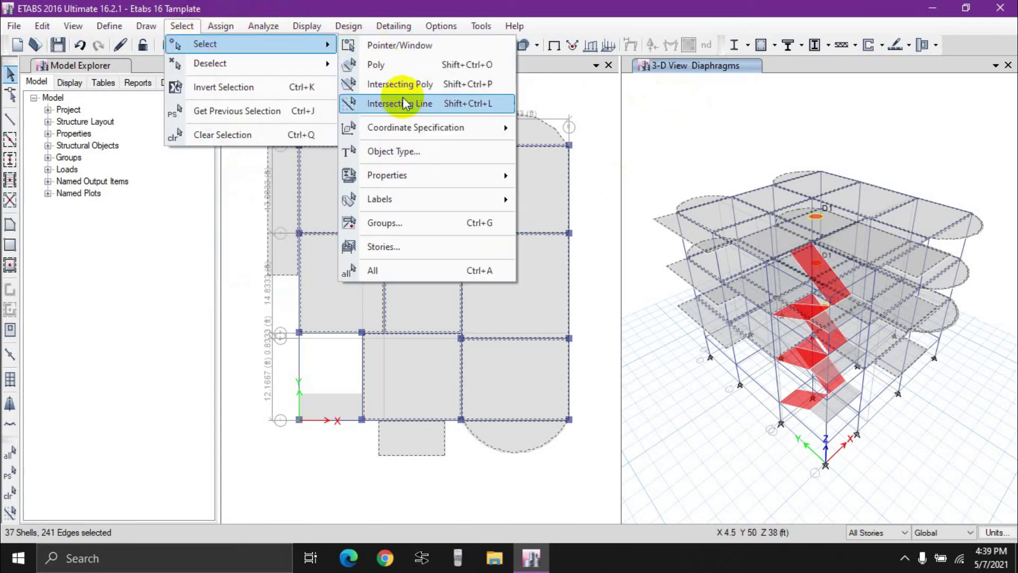
{"action": "mouse_move", "coordinate": [479, 132]}
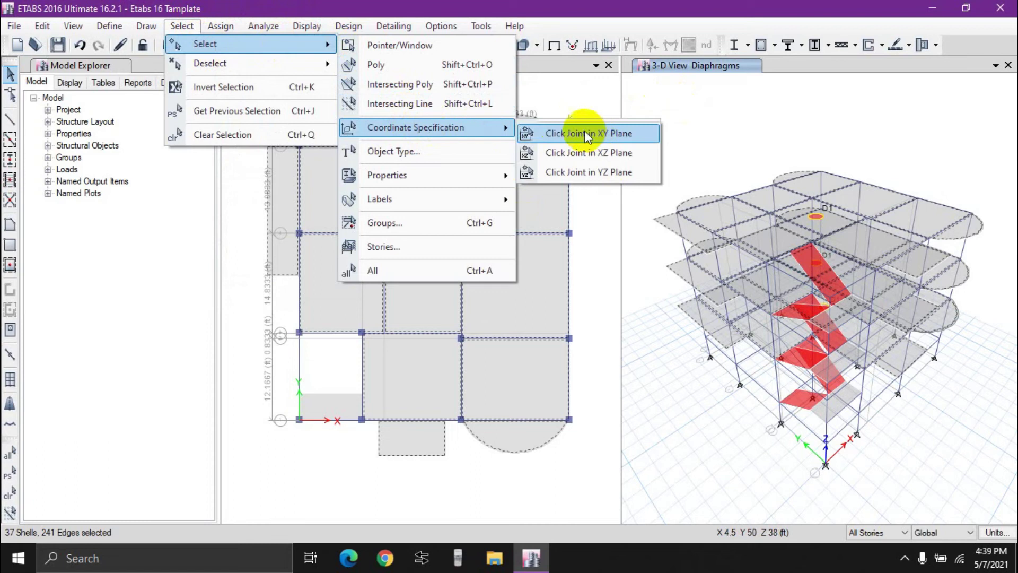
{"action": "left_click", "coordinate": [637, 3]}
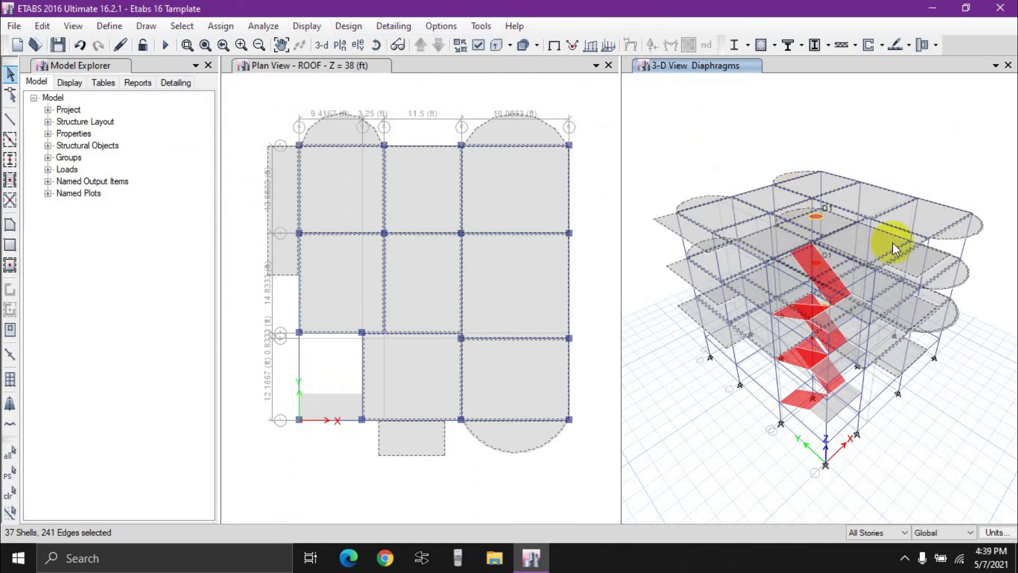
- Assign shell diaphragm D1 to the selected floor slabs, leaving out the stair slabs
{"action": "left_click", "coordinate": [226, 28]}
{"action": "mouse_move", "coordinate": [249, 84]}
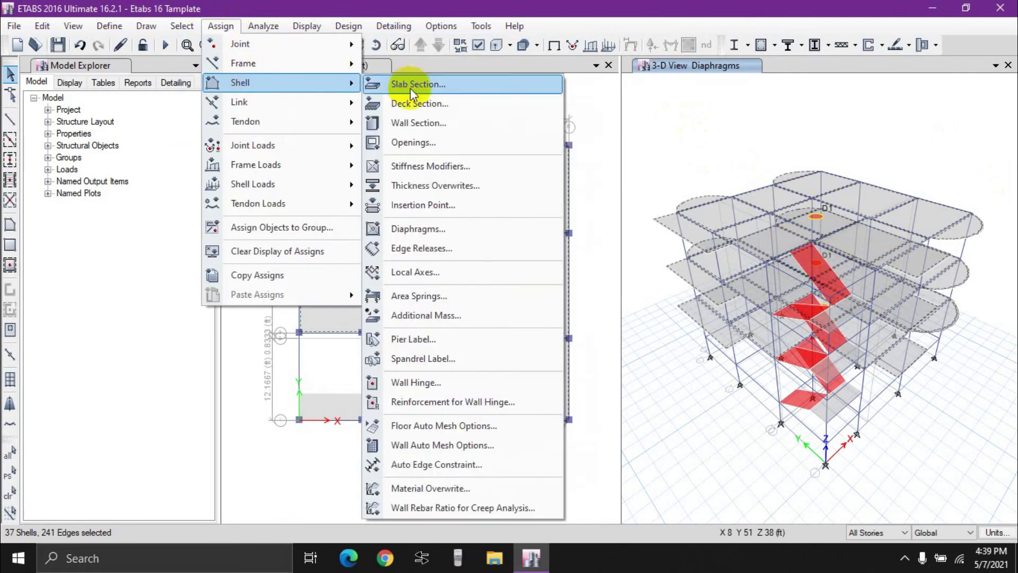
{"action": "left_click", "coordinate": [419, 237]}
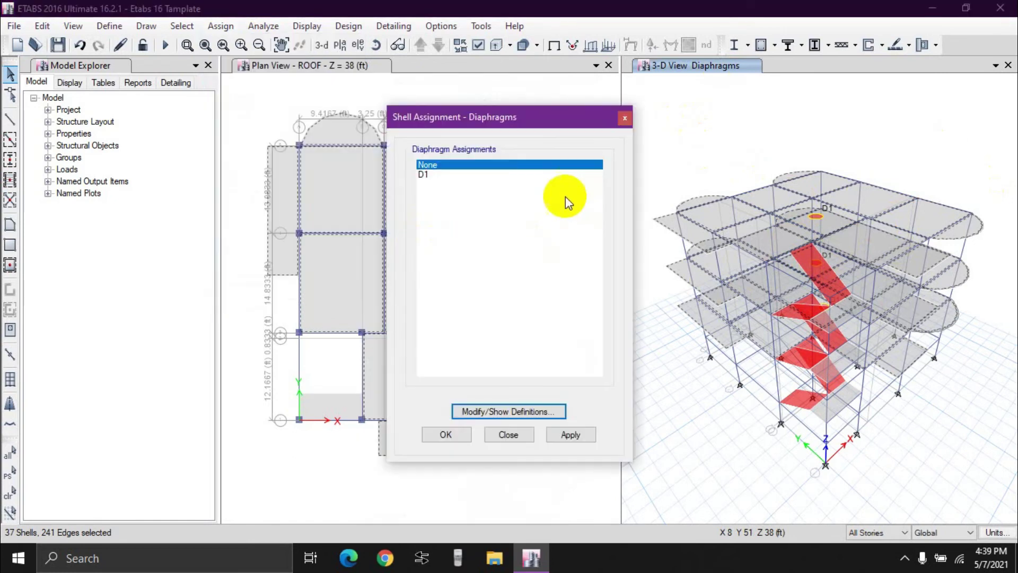
{"action": "left_click", "coordinate": [446, 175]}
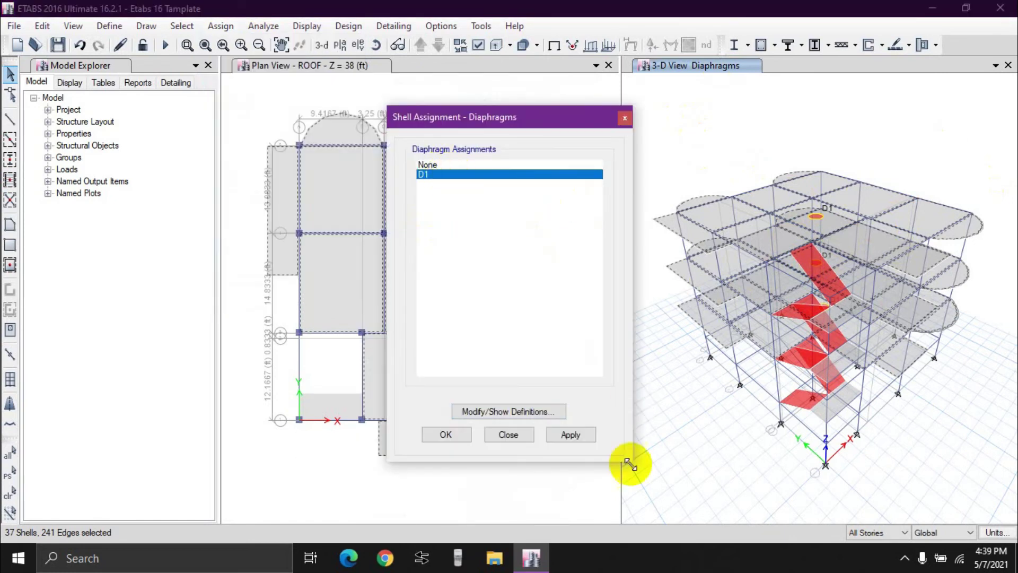
{"action": "left_click", "coordinate": [576, 440]}
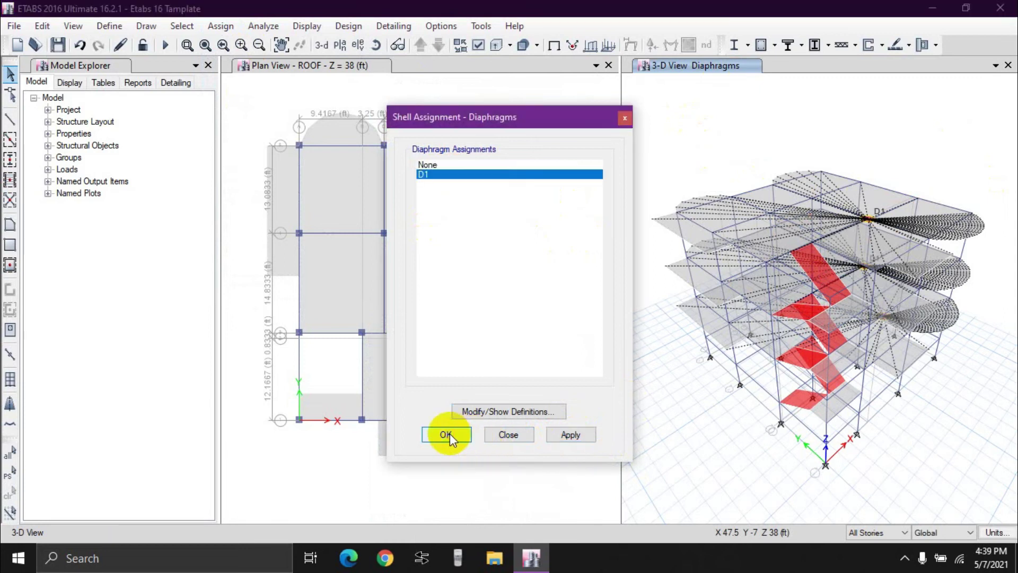
{"action": "left_click", "coordinate": [446, 435]}
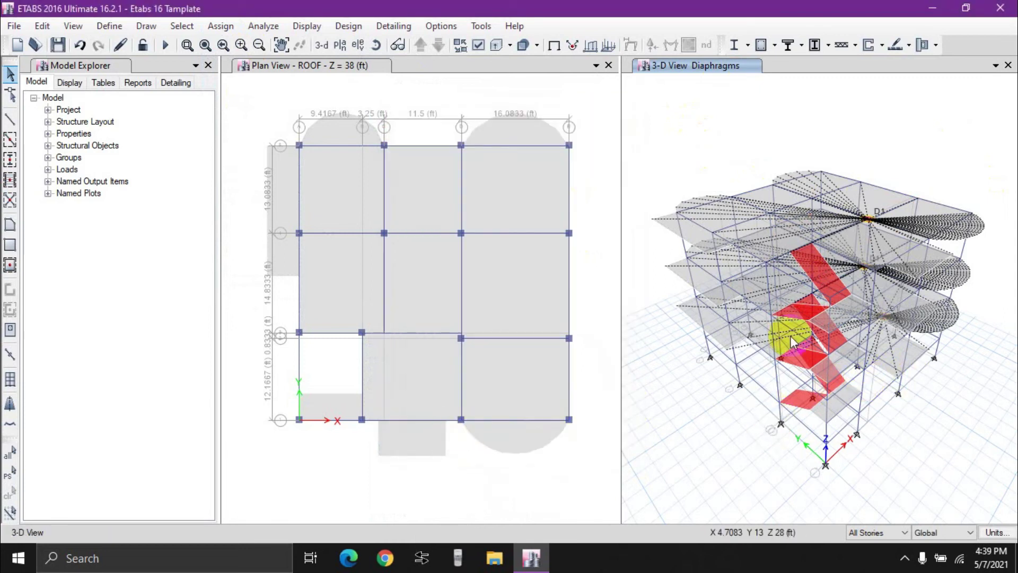
- Display the ROOF plan and go down through the stories to GF to review the diaphragm links
{"action": "left_click", "coordinate": [340, 45]}
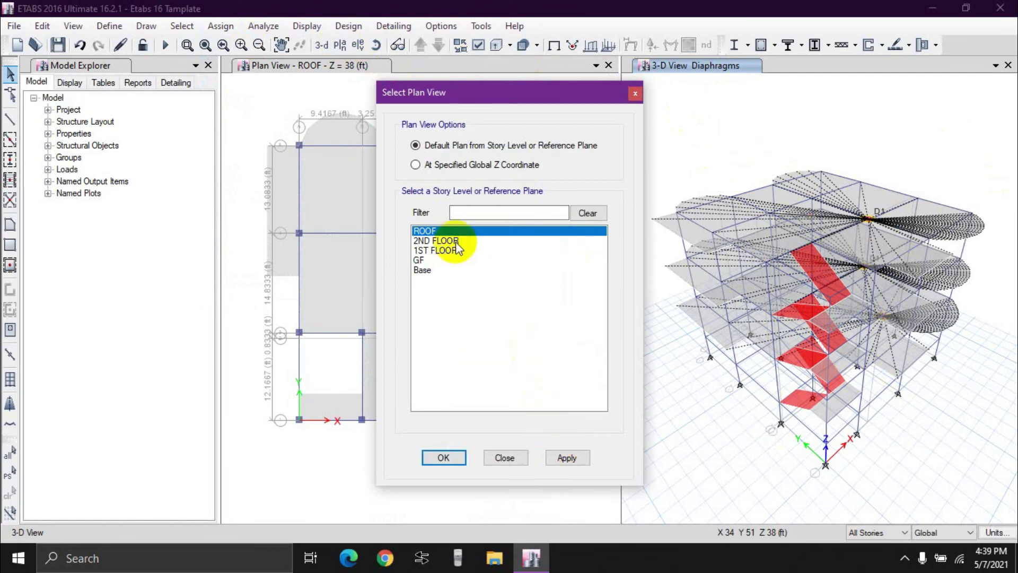
{"action": "left_click", "coordinate": [562, 459]}
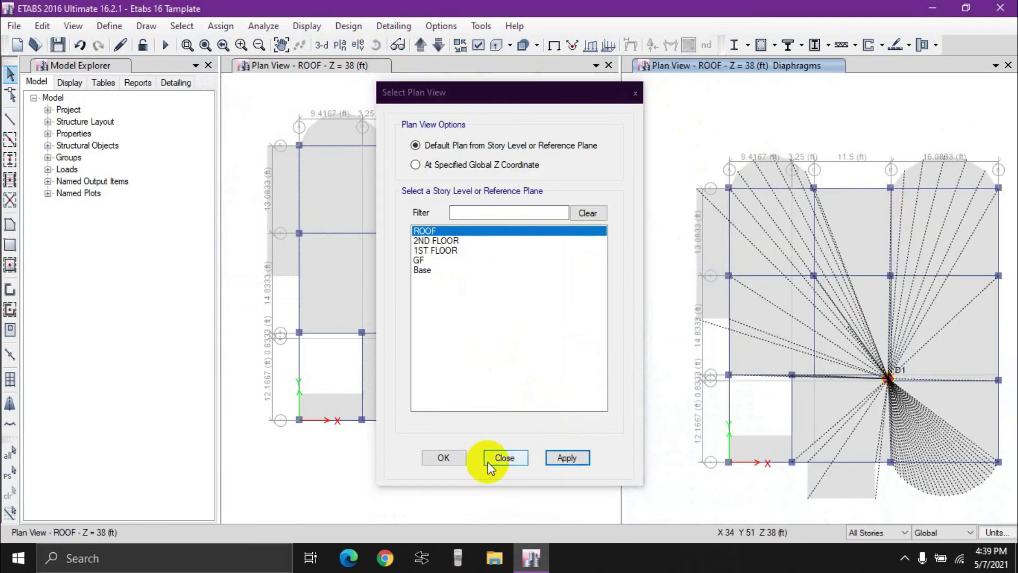
{"action": "left_click", "coordinate": [444, 460]}
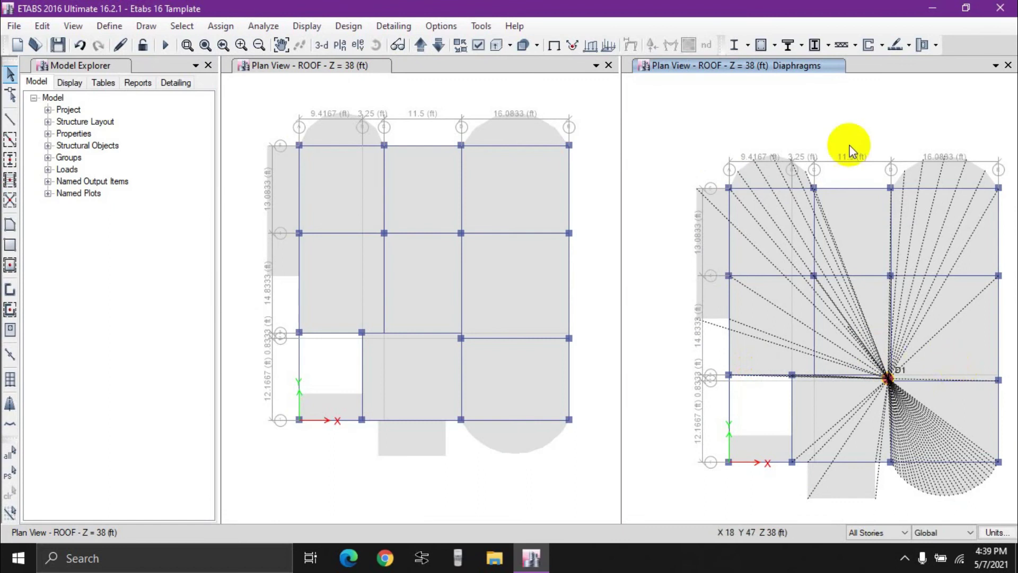
{"action": "middle_click_drag", "start_coordinate": [856, 122], "coordinate": [811, 69]}
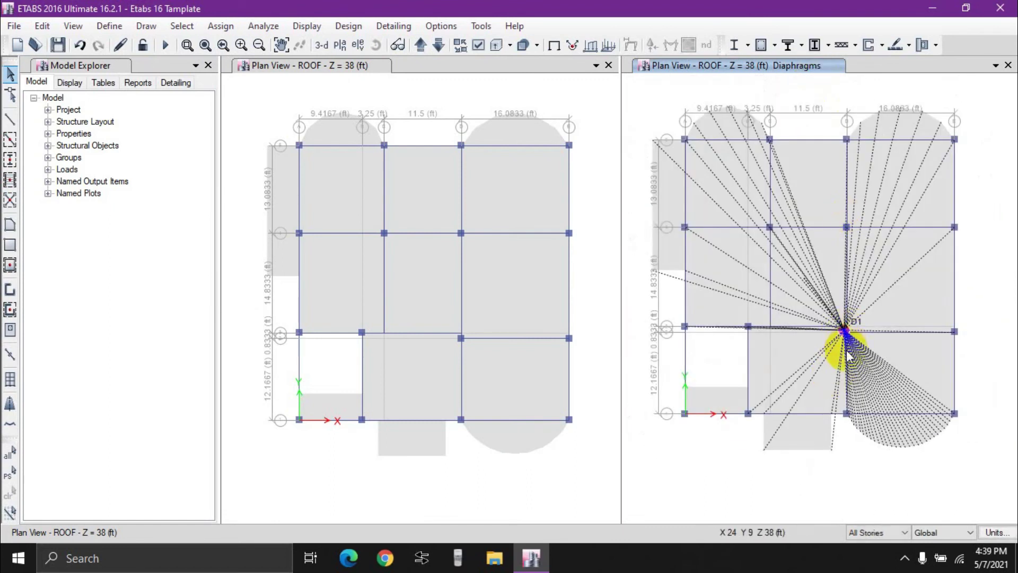
{"action": "left_click", "coordinate": [432, 50]}
{"action": "left_click", "coordinate": [432, 50]}
{"action": "left_click", "coordinate": [430, 50]}
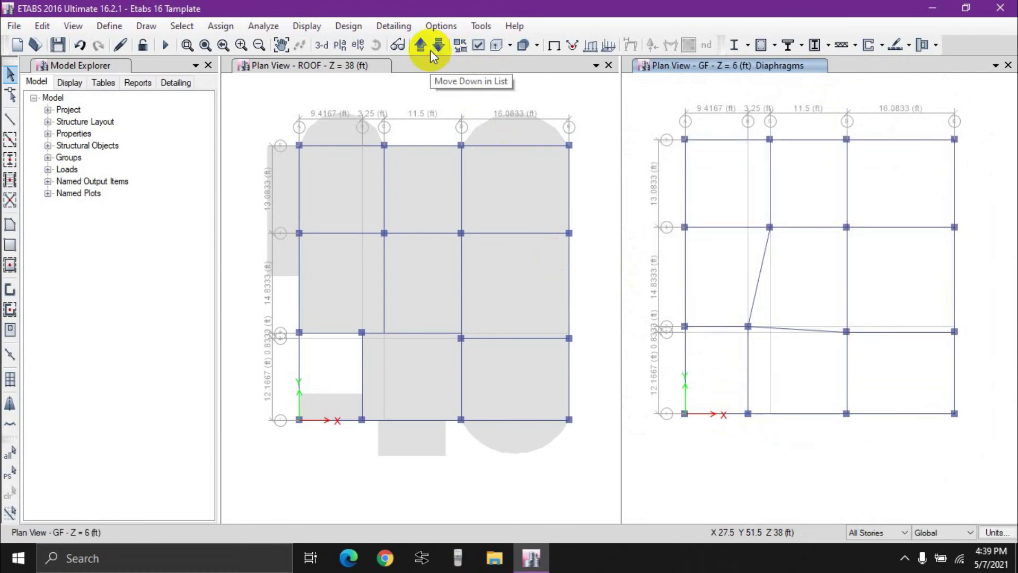
- Go from the GF plan back to the ROOF plan and show the diaphragm links in the 3-D view
{"action": "left_click", "coordinate": [434, 46]}
{"action": "left_click", "coordinate": [434, 46]}
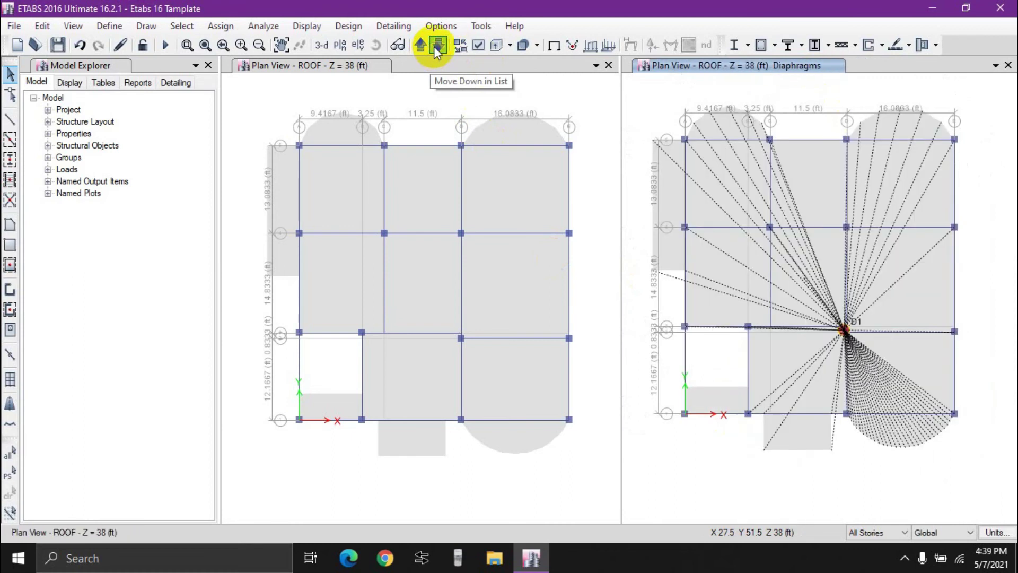
{"action": "left_click", "coordinate": [320, 46]}
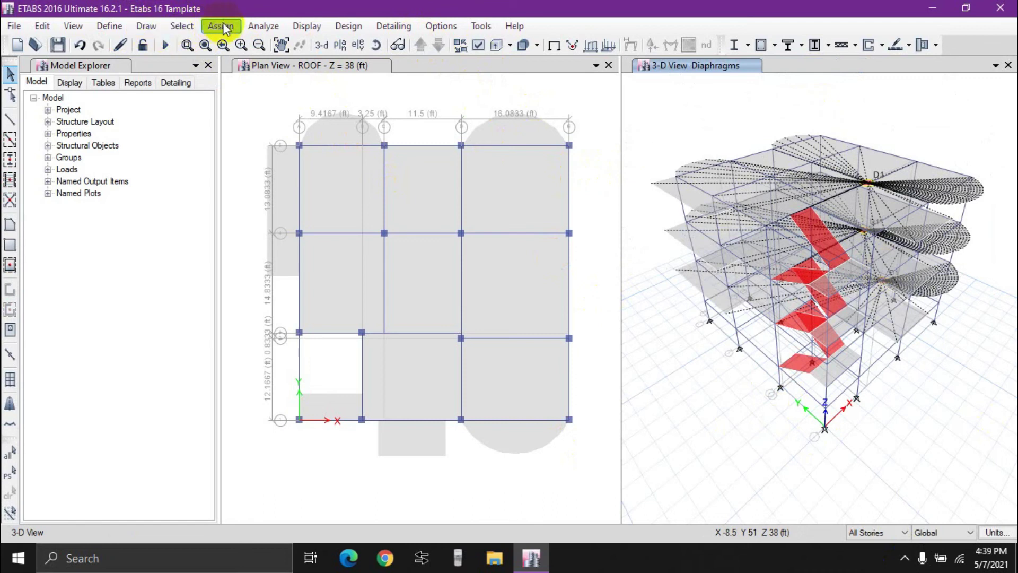
- Run Check Model with all joint, frame, shell and other checks plus Trim or Extend Frames and Move Joints to Fix Problems
{"action": "left_click", "coordinate": [255, 25]}
{"action": "left_click", "coordinate": [280, 41]}
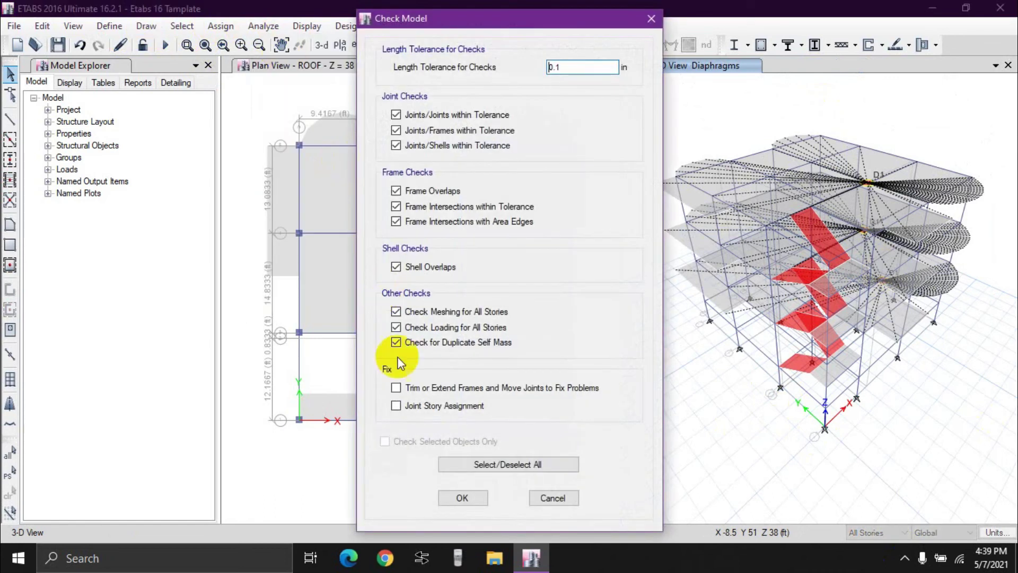
{"action": "left_click", "coordinate": [473, 465]}
{"action": "left_click", "coordinate": [470, 465]}
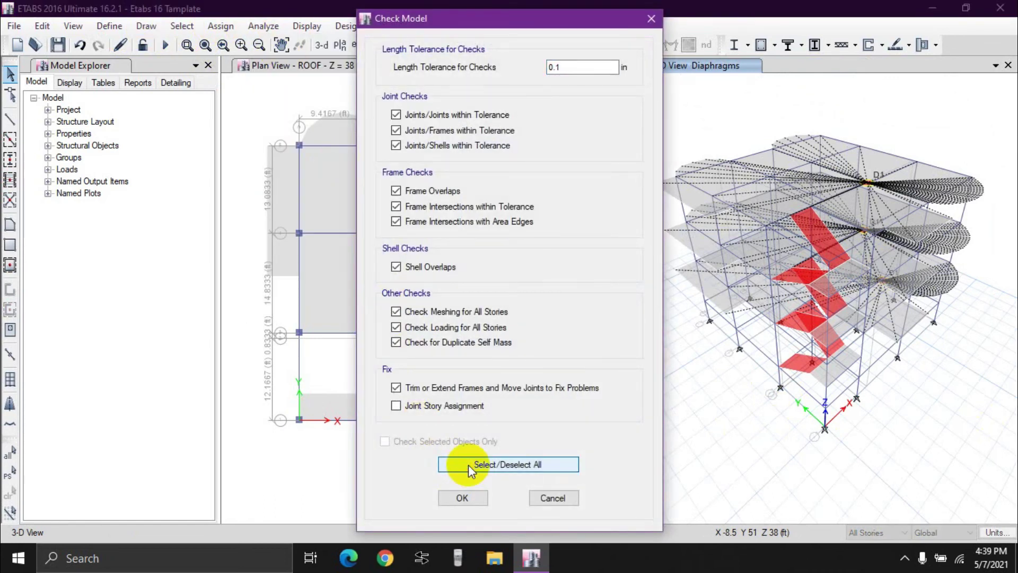
{"action": "left_click", "coordinate": [461, 501]}
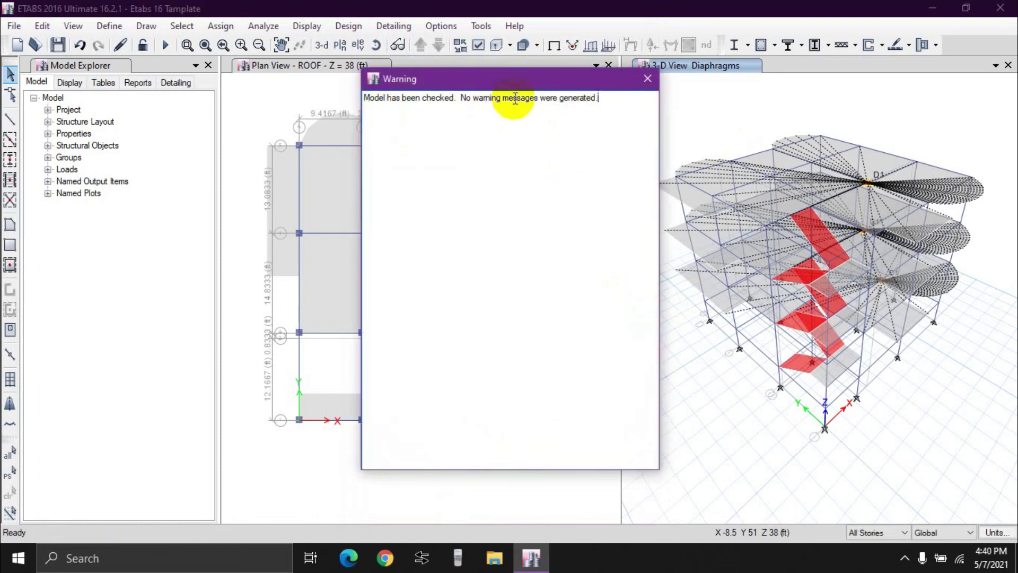
- Read the message in the model check report for remaining diaphragm warnings and close the report
{"action": "left_click_drag", "start_coordinate": [598, 99], "coordinate": [357, 102]}
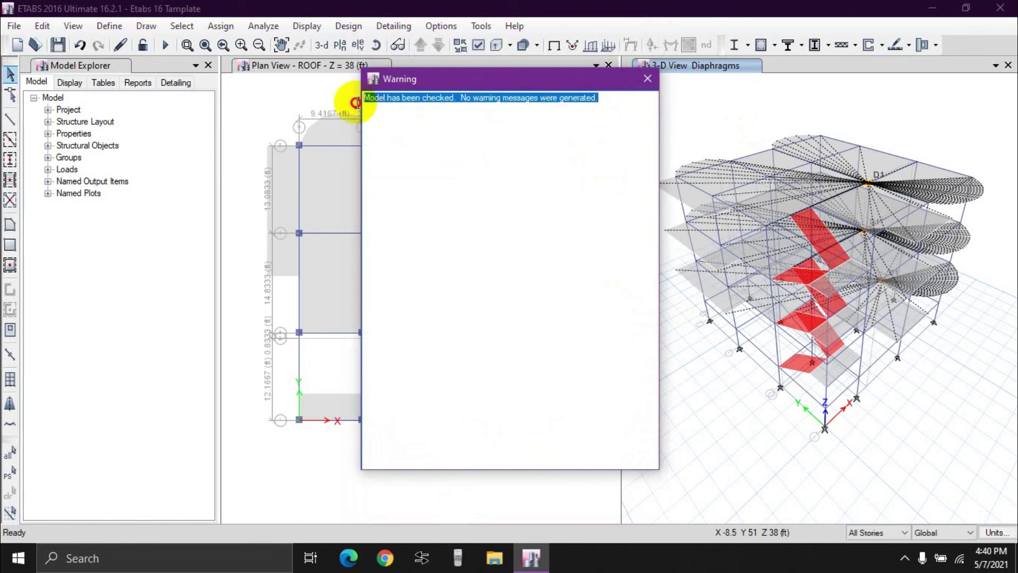
{"action": "left_click_drag", "start_coordinate": [611, 99], "coordinate": [359, 102]}
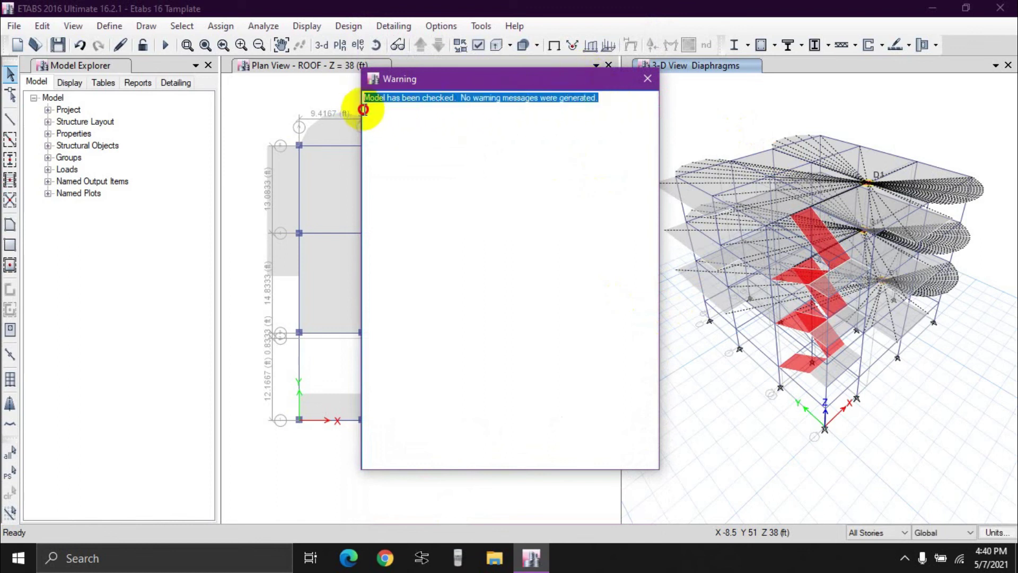
{"action": "left_click", "coordinate": [646, 80]}
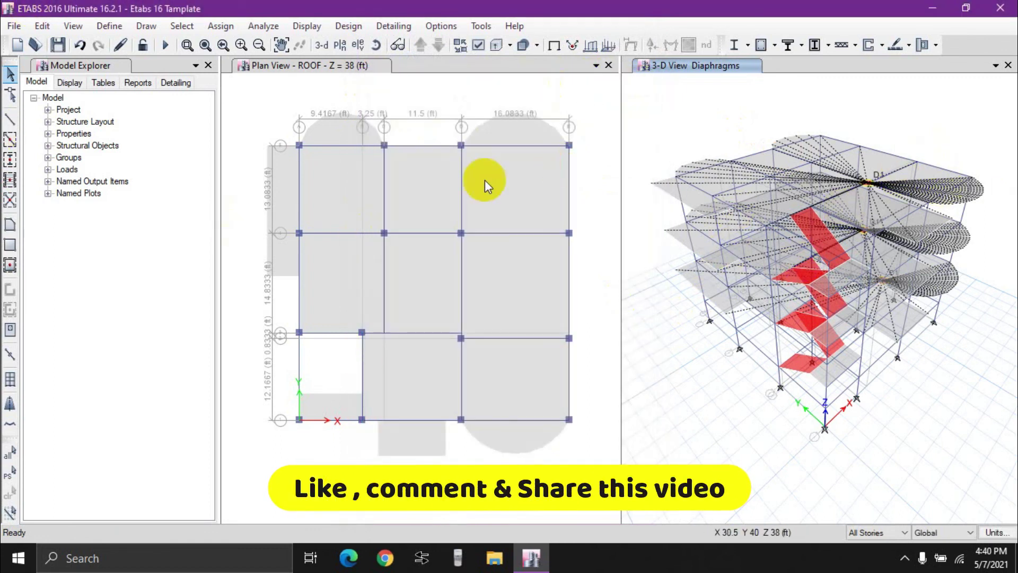